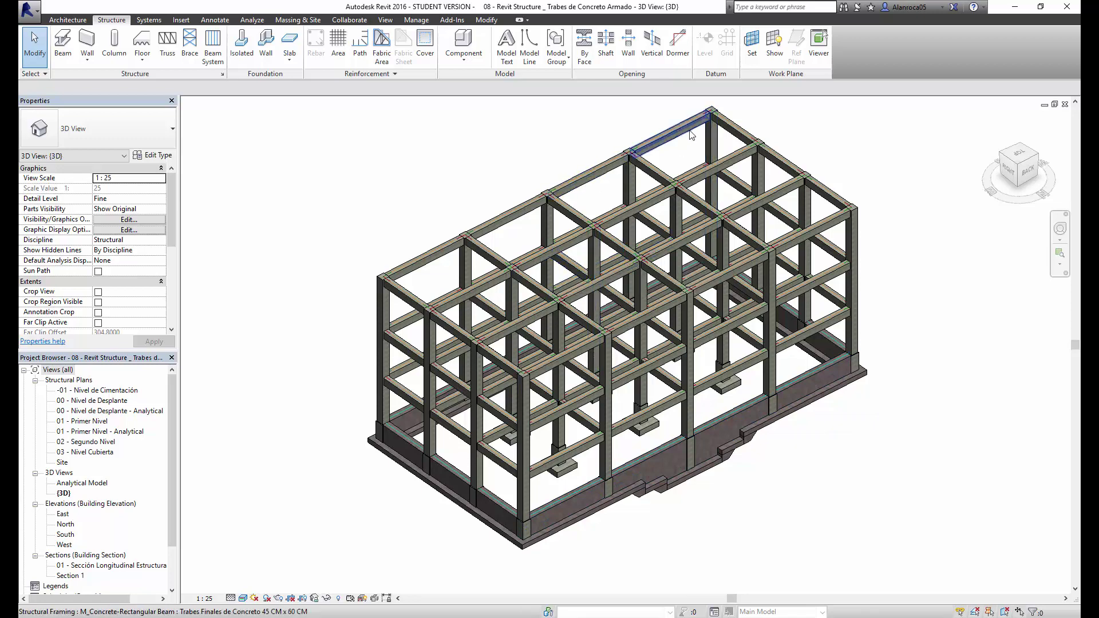
Zoom and pan the 3D frame model back toward the centre of the view.
scroll(687, 131, up, 3)
middle_drag(666, 163, 708, 210)
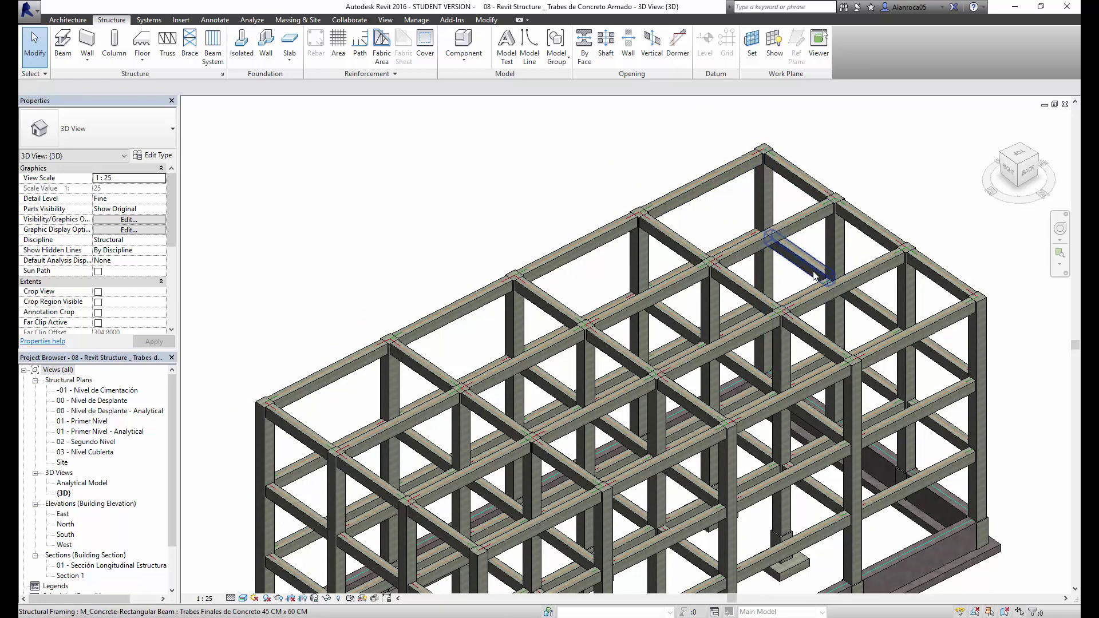
scroll(692, 381, down, 3)
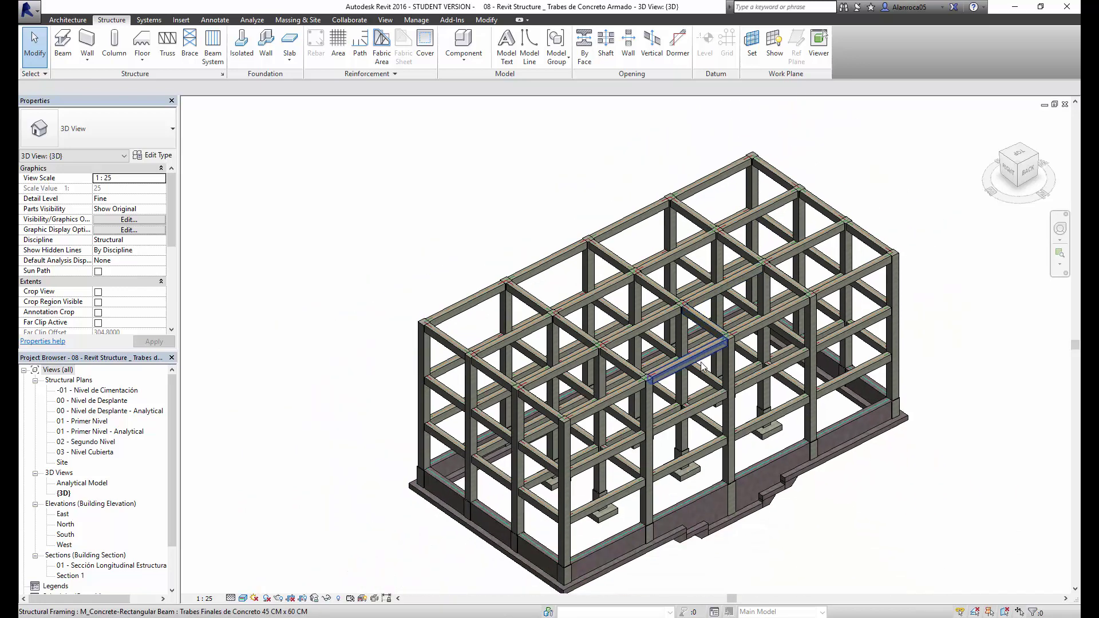
middle_drag(692, 381, 664, 370)
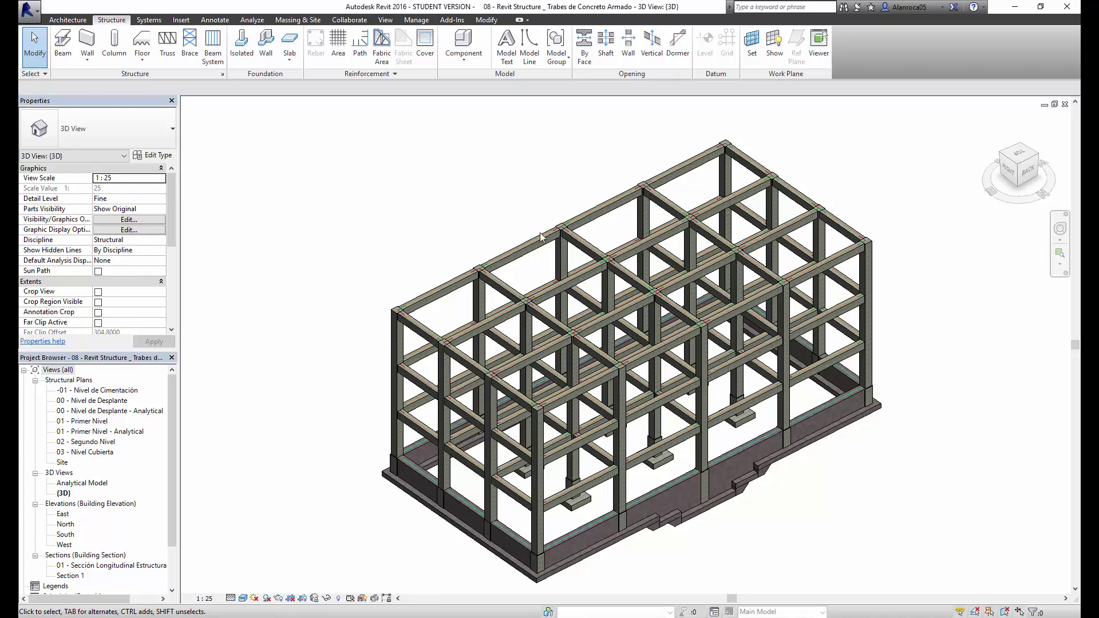
middle_drag(541, 235, 535, 229)
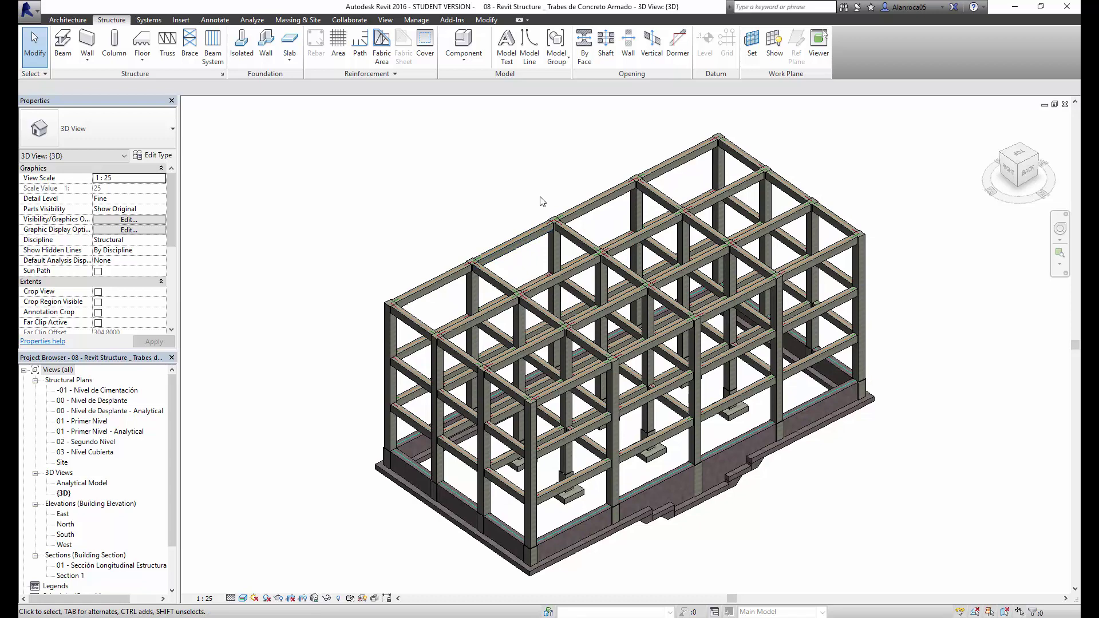
Open the 01 - Primer Nivel structural plan and centre its beam grid.
double_click(88, 423)
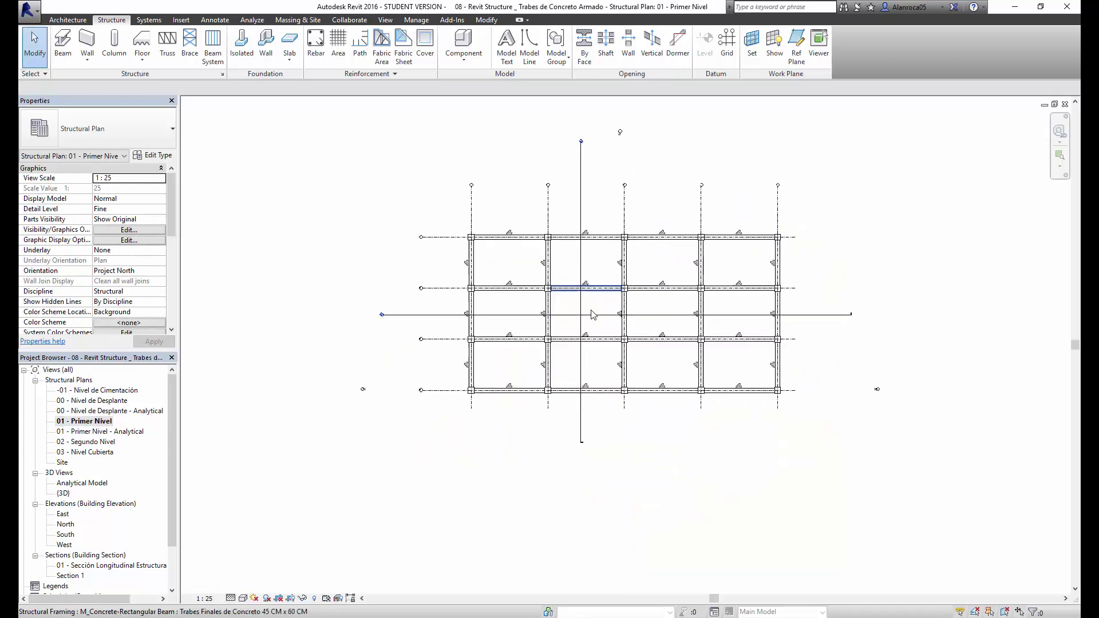
scroll(592, 314, up, 2)
scroll(664, 323, up, 1)
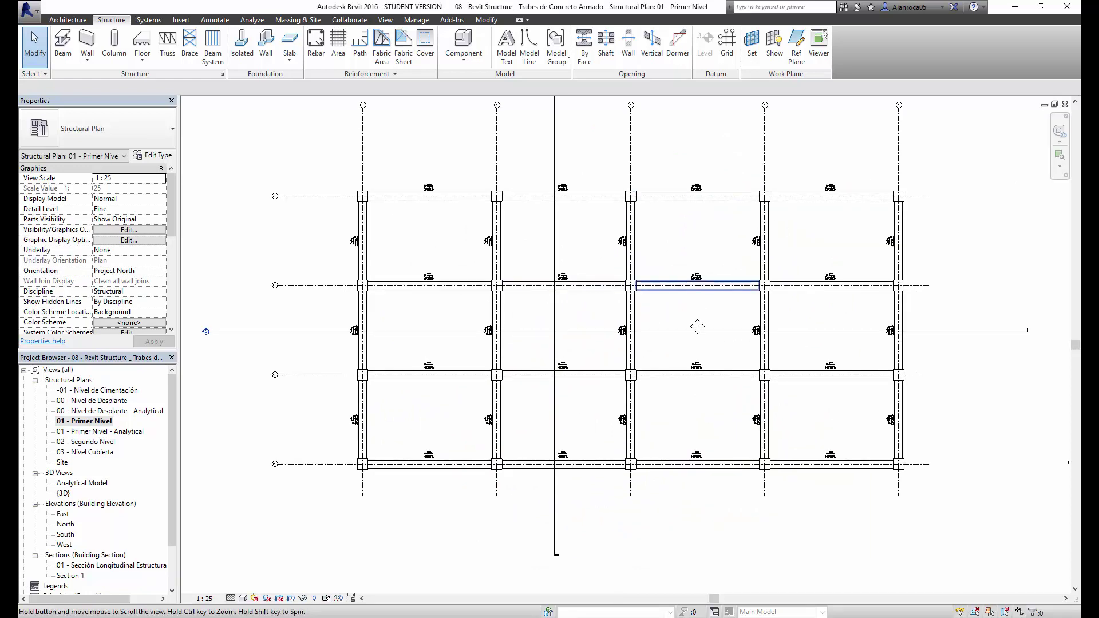
middle_drag(698, 327, 690, 319)
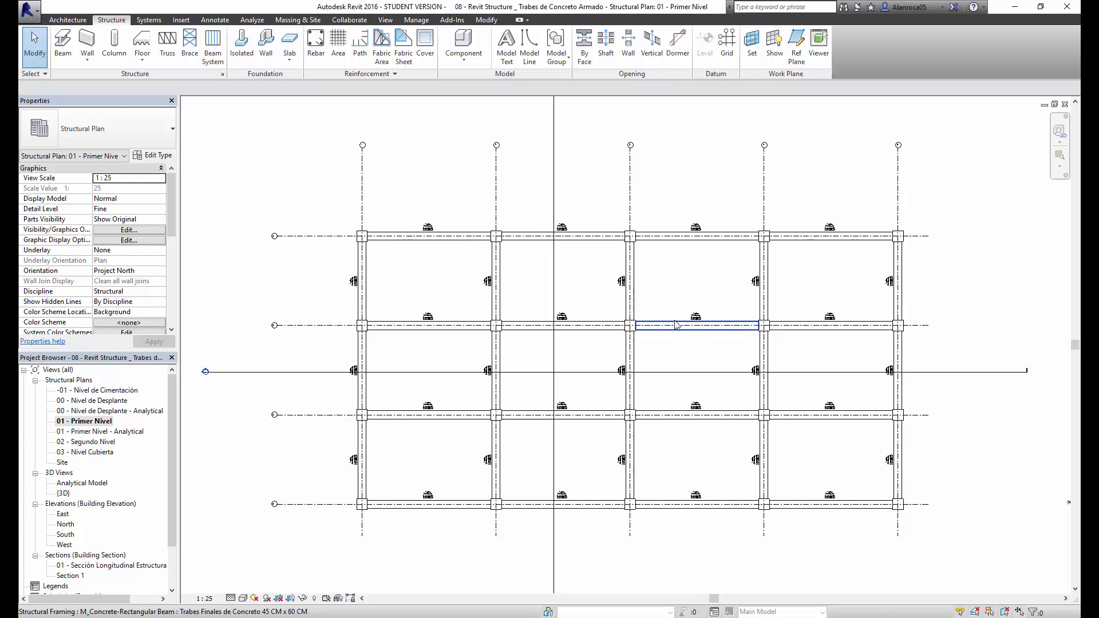
click(182, 20)
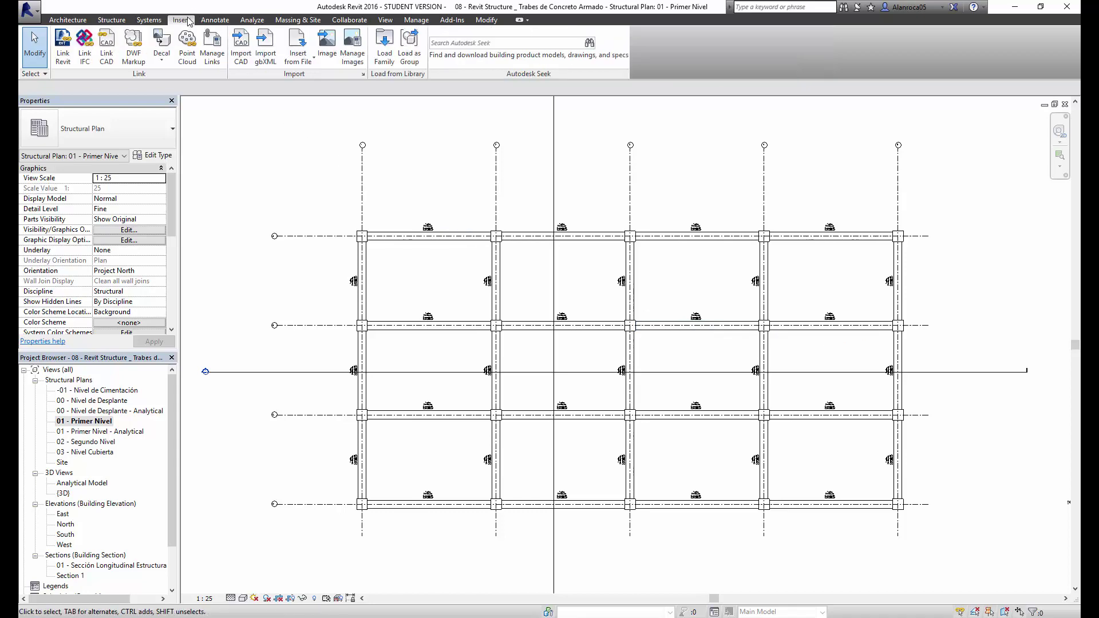
Load the M_Pan Joist family from the Structural Framing > Concrete library folder.
click(389, 63)
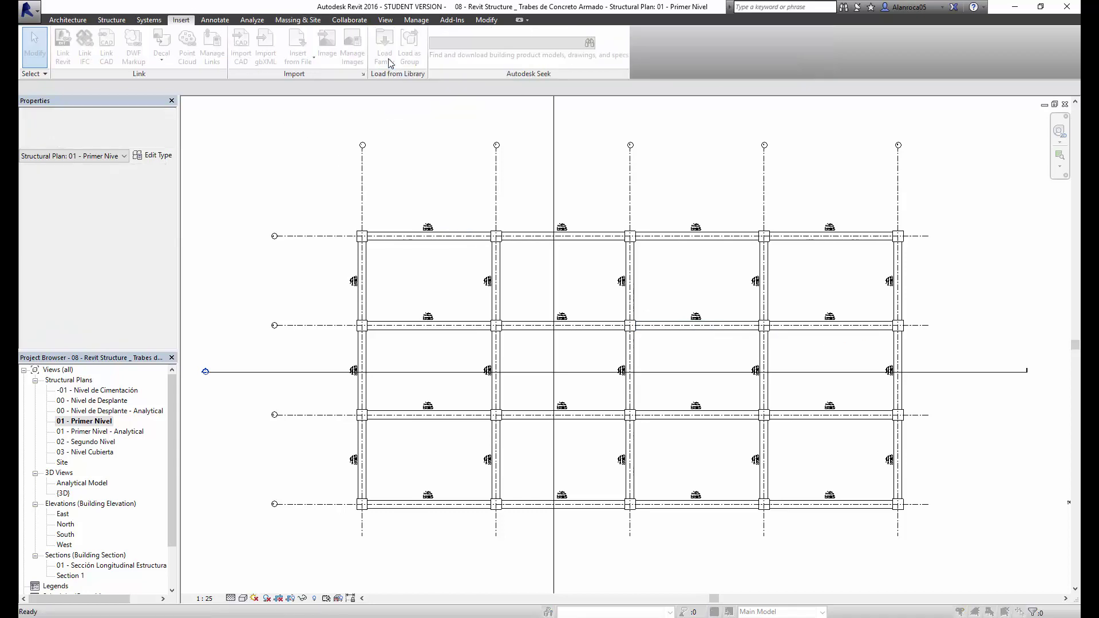
drag(484, 177, 388, 50)
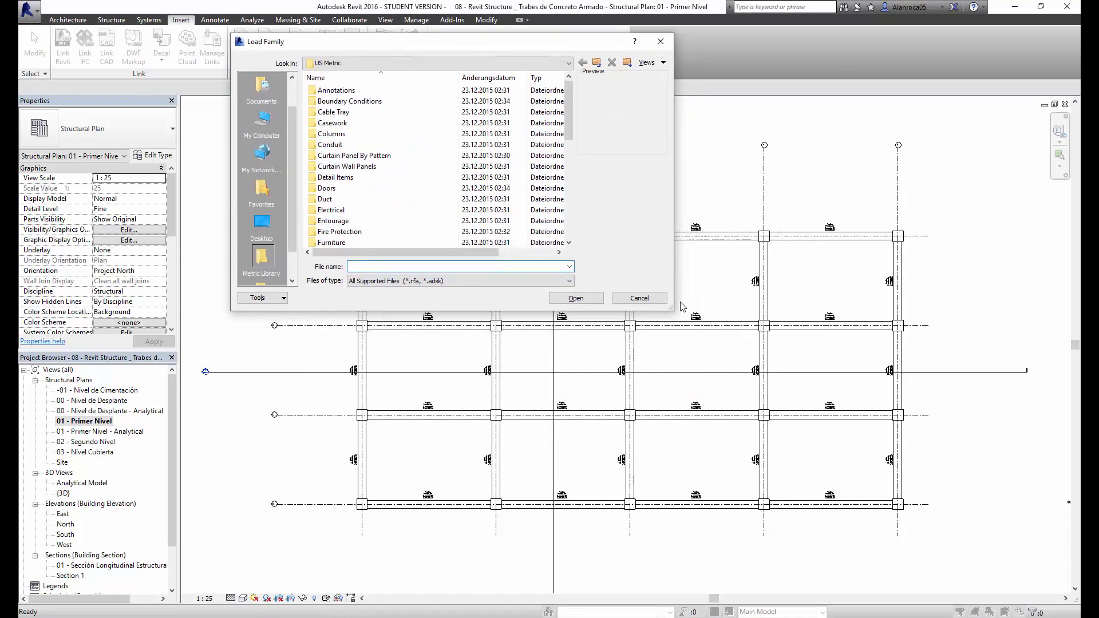
drag(672, 309, 967, 580)
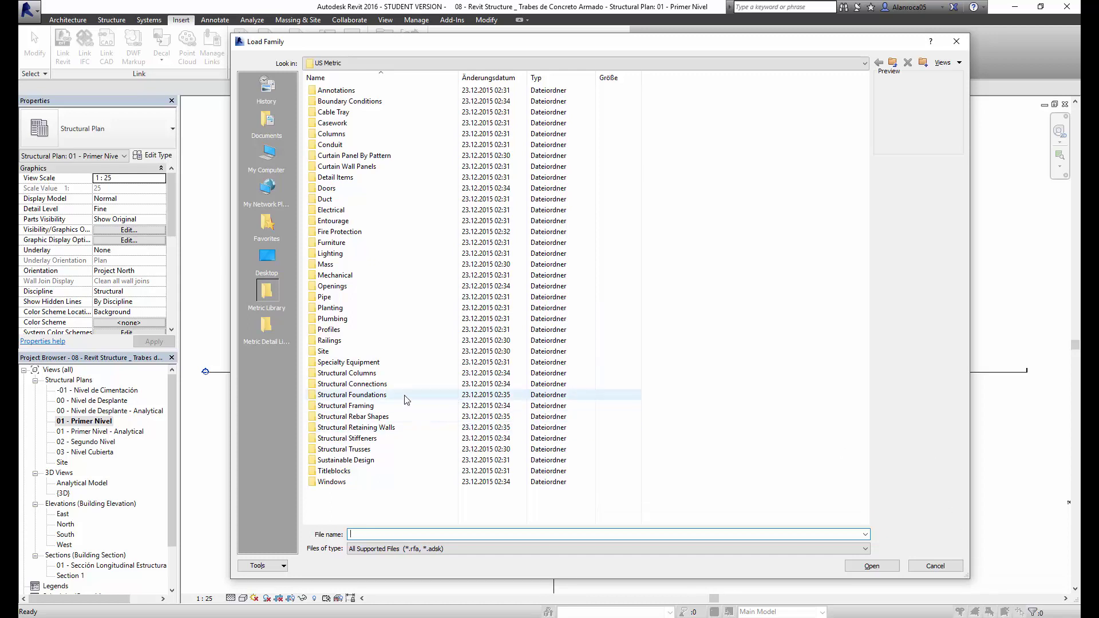
mouse_move(346, 405)
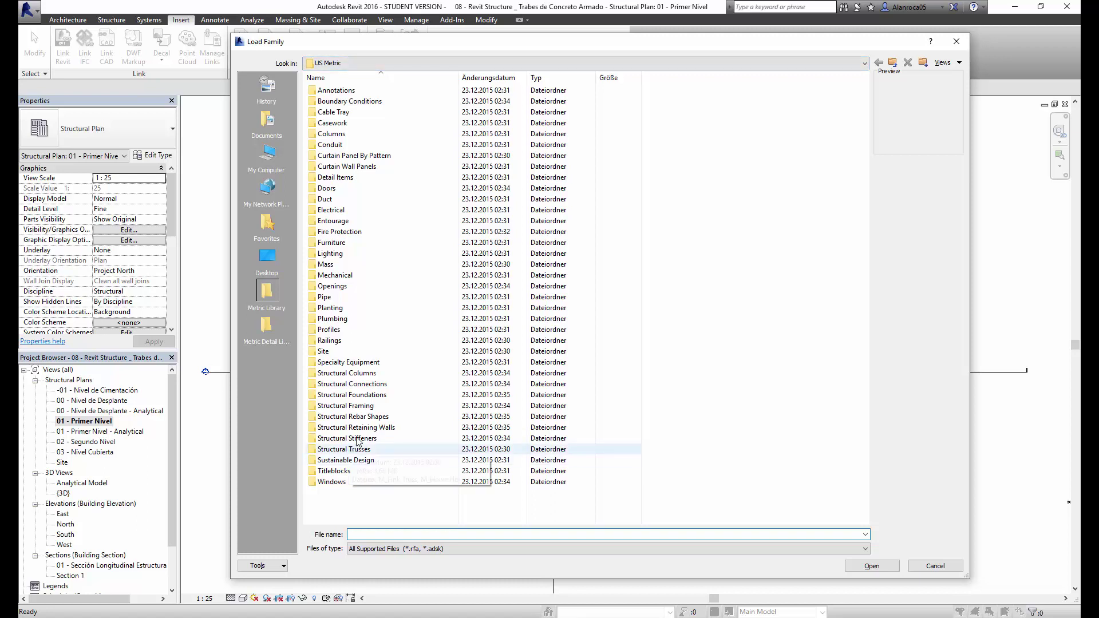
double_click(350, 407)
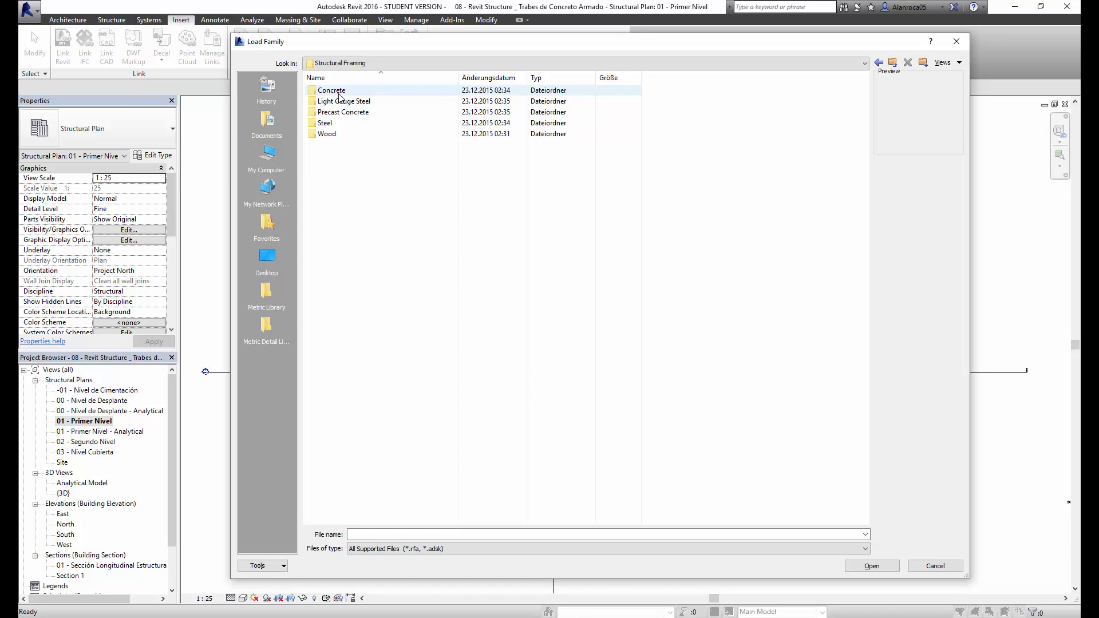
double_click(339, 93)
click(338, 113)
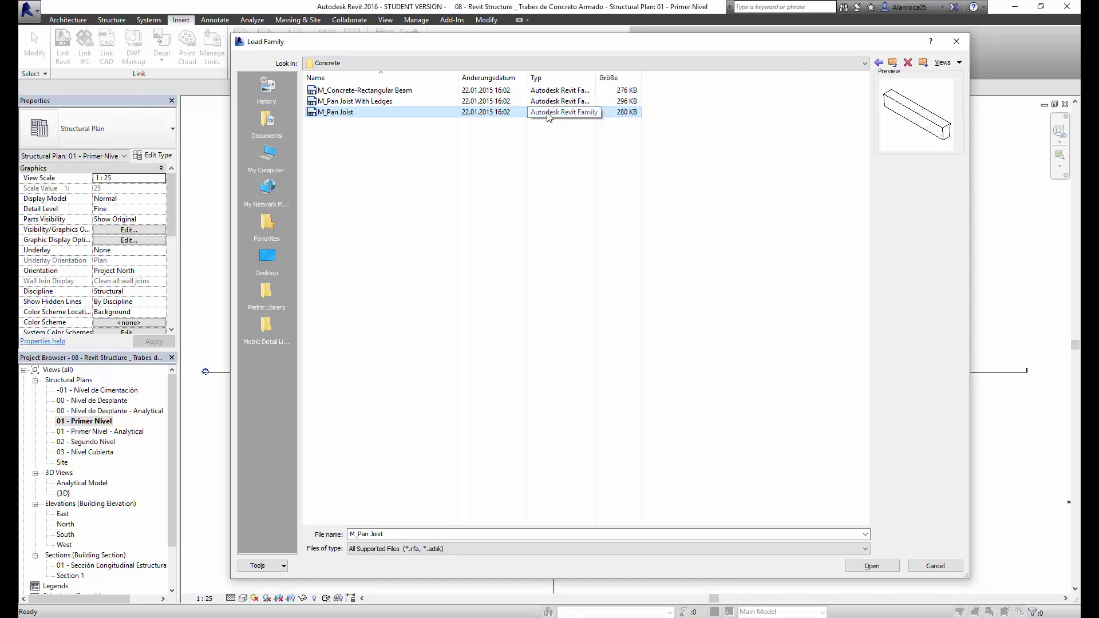
click(873, 567)
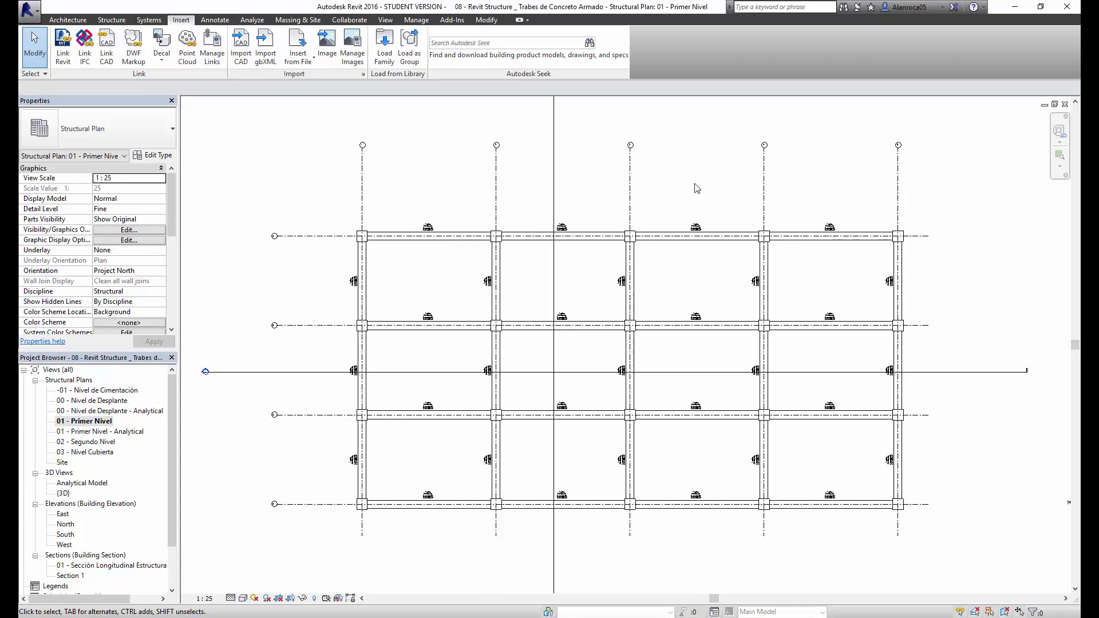
Start a Structural Framing System beam system using 150 x 400 beams.
click(111, 21)
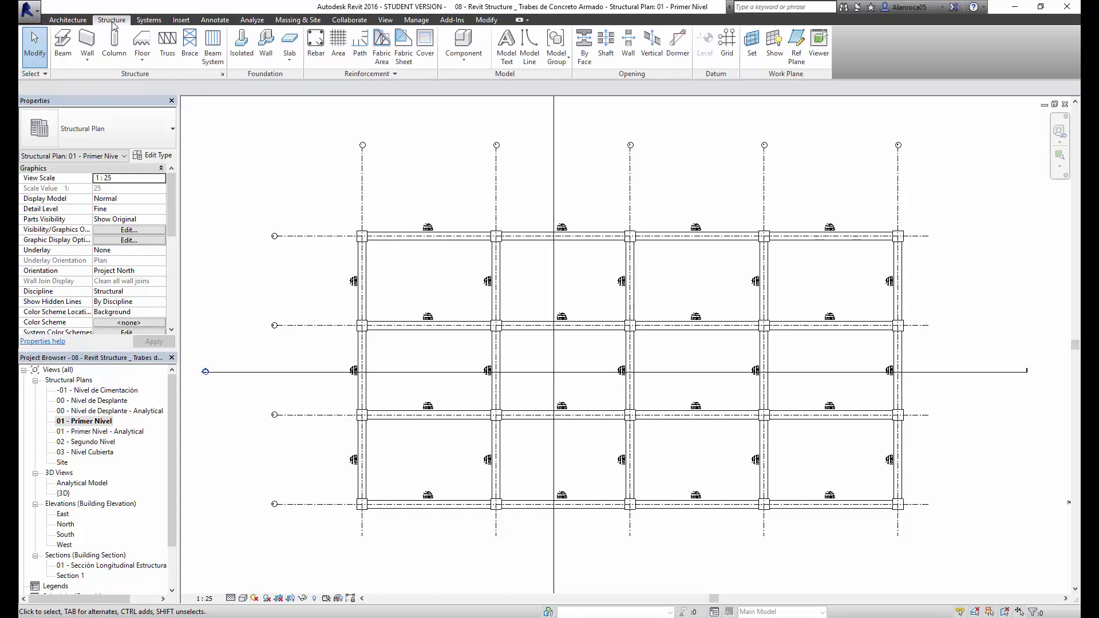
click(213, 55)
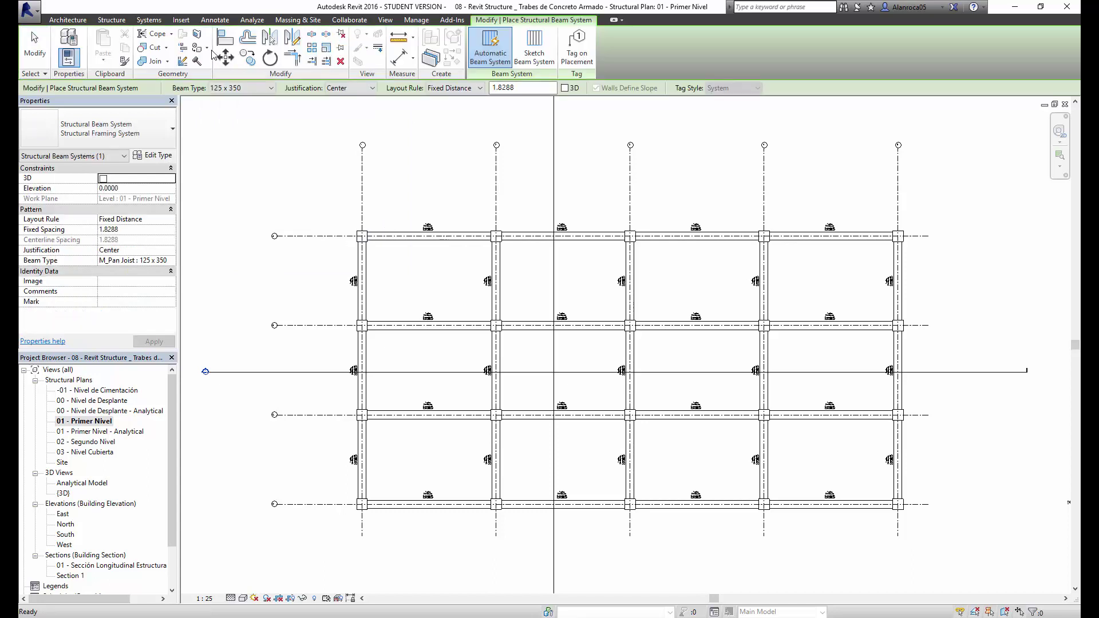
click(111, 134)
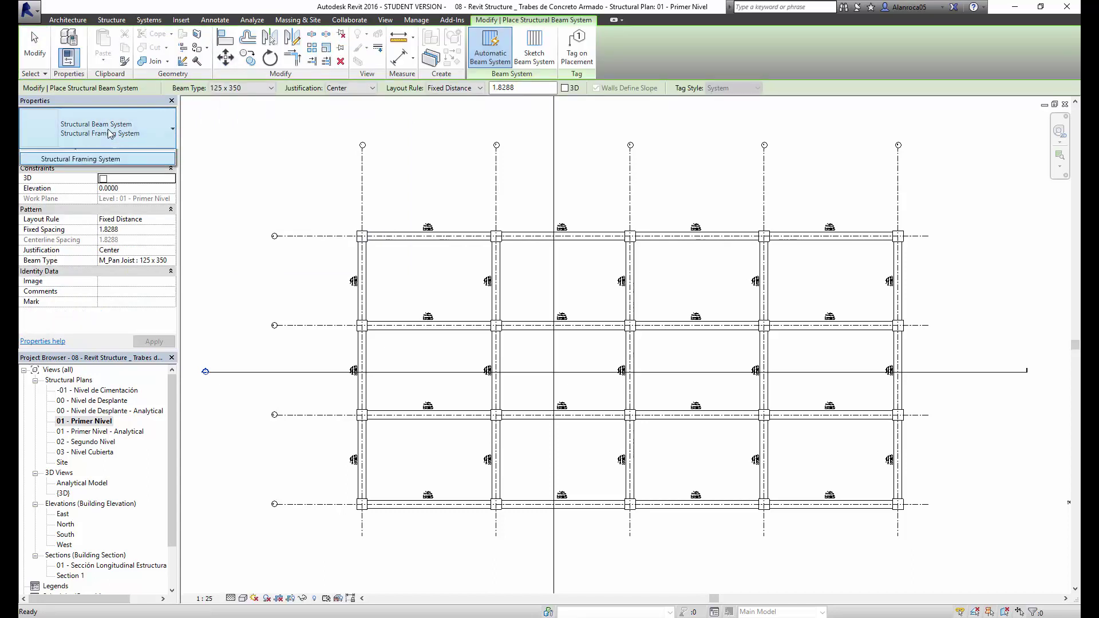
click(87, 185)
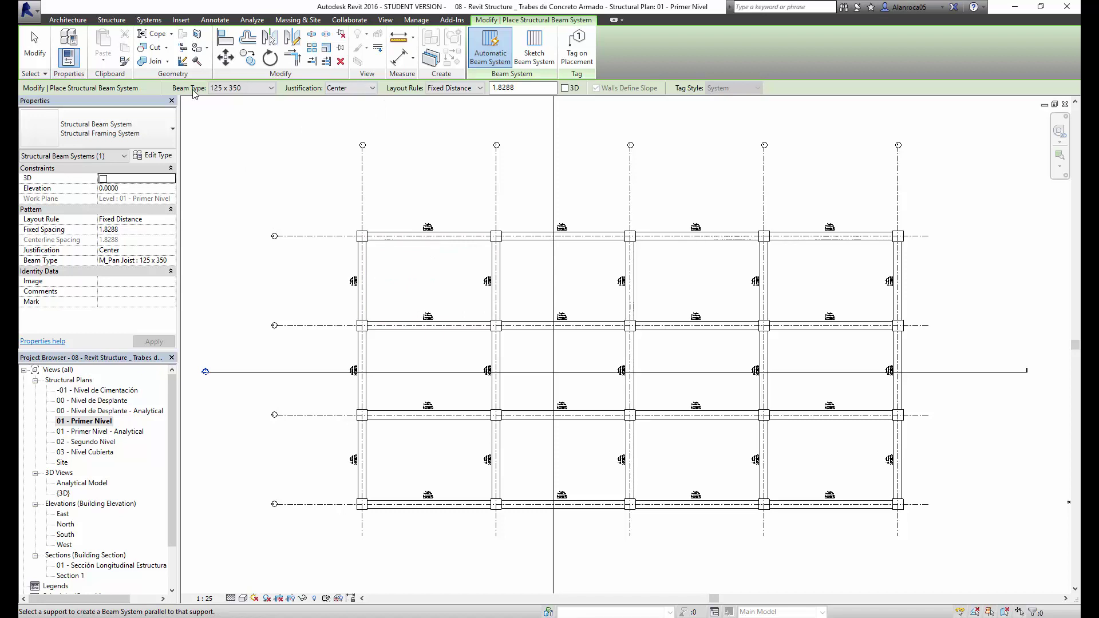
click(239, 90)
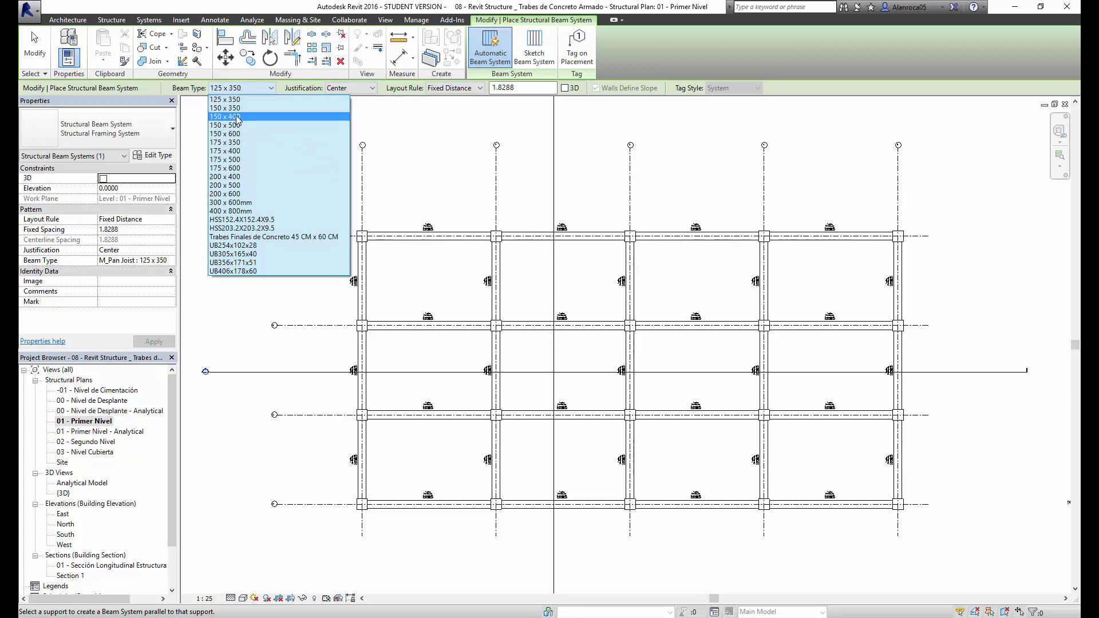
click(236, 118)
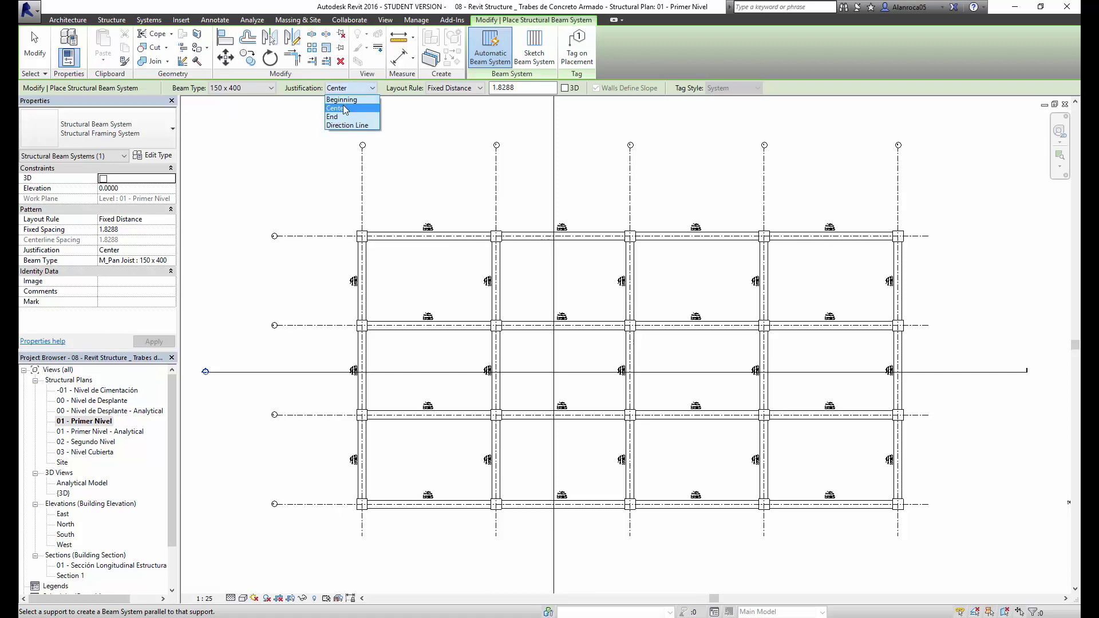
Keep Center justification and use a Maximum Spacing layout of 1.5000.
click(343, 108)
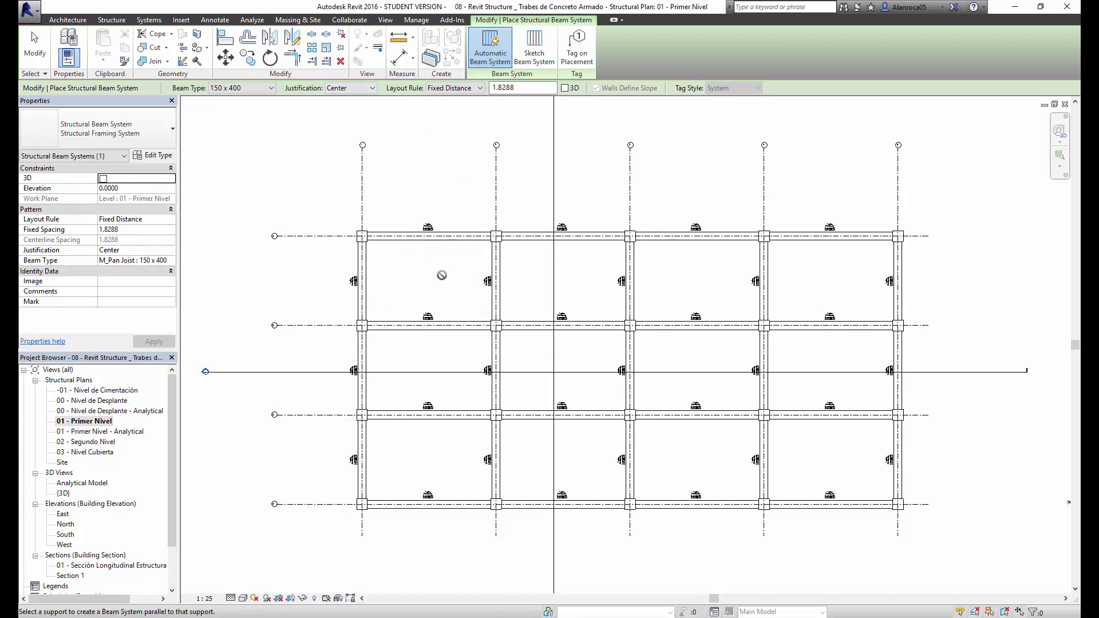
click(452, 89)
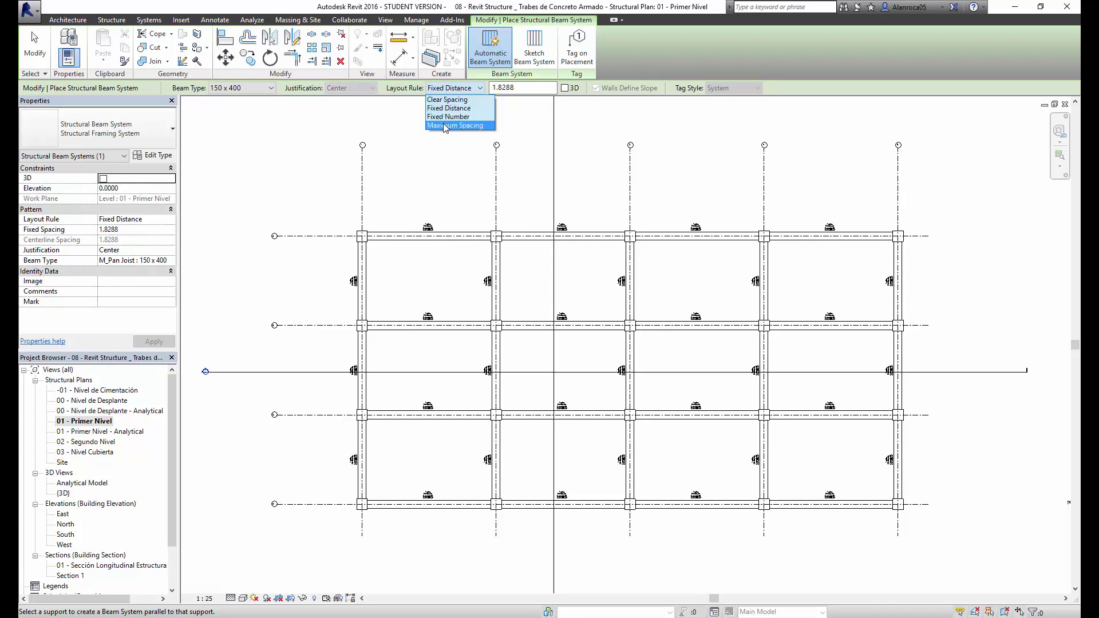
click(459, 125)
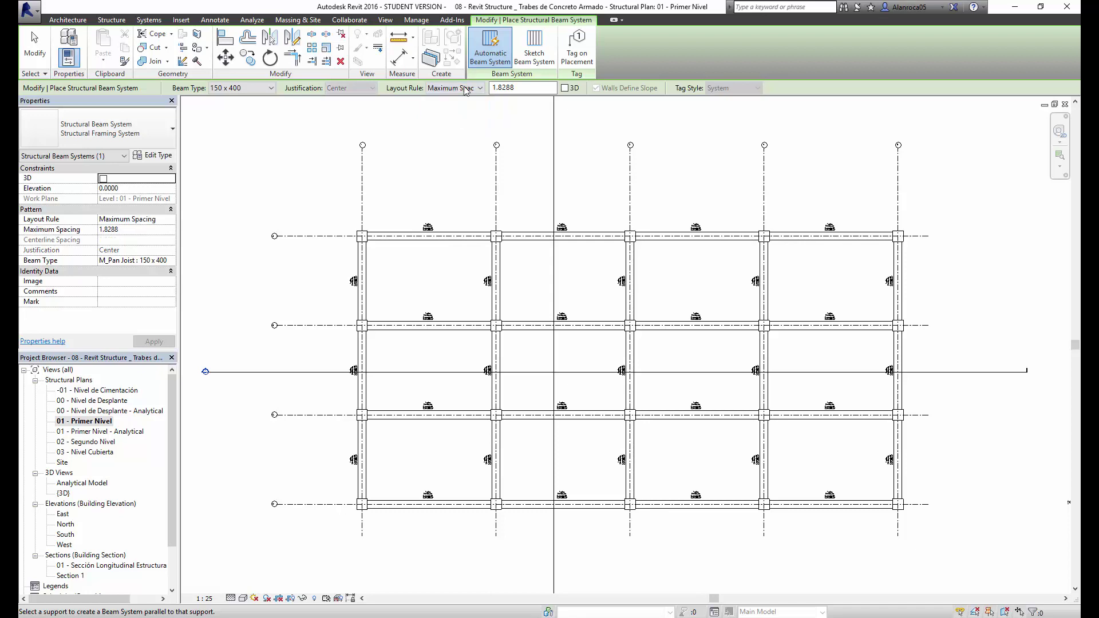
double_click(500, 89)
text(1.50)
click(534, 89)
key(Return)
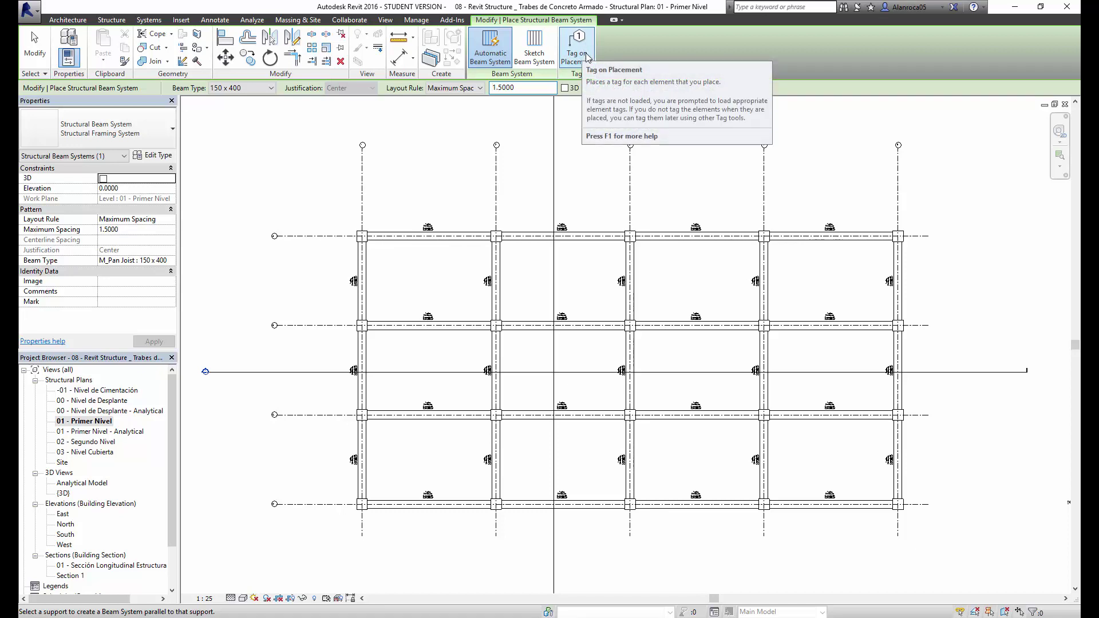
Enable Tag on Placement and duplicate the beam system type as 'Trabes de Vigueta Secundarias'.
click(581, 53)
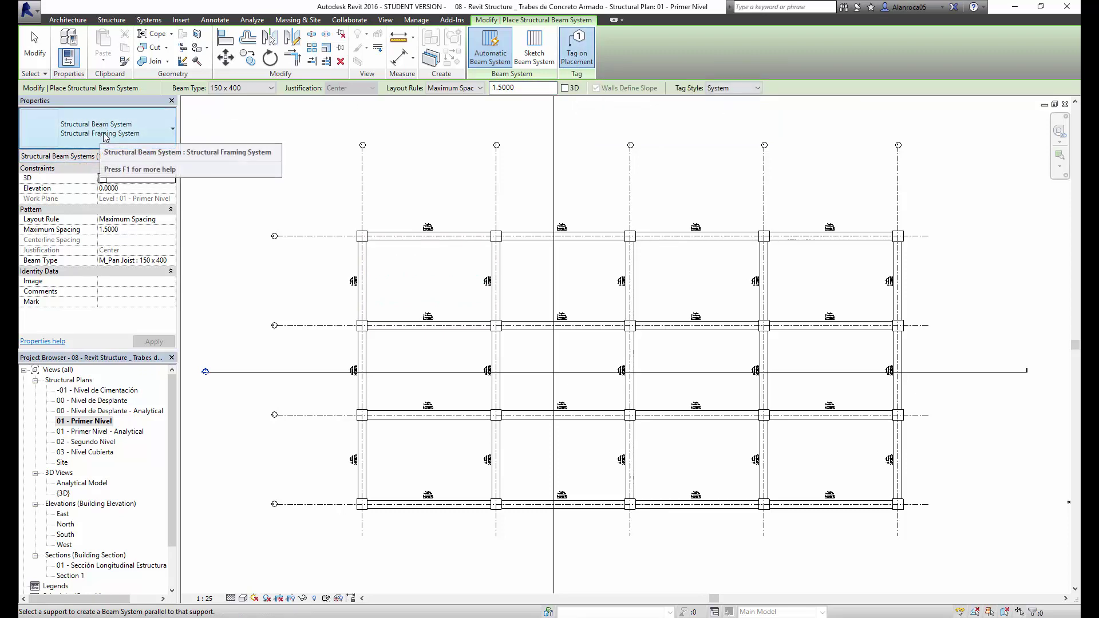
click(154, 159)
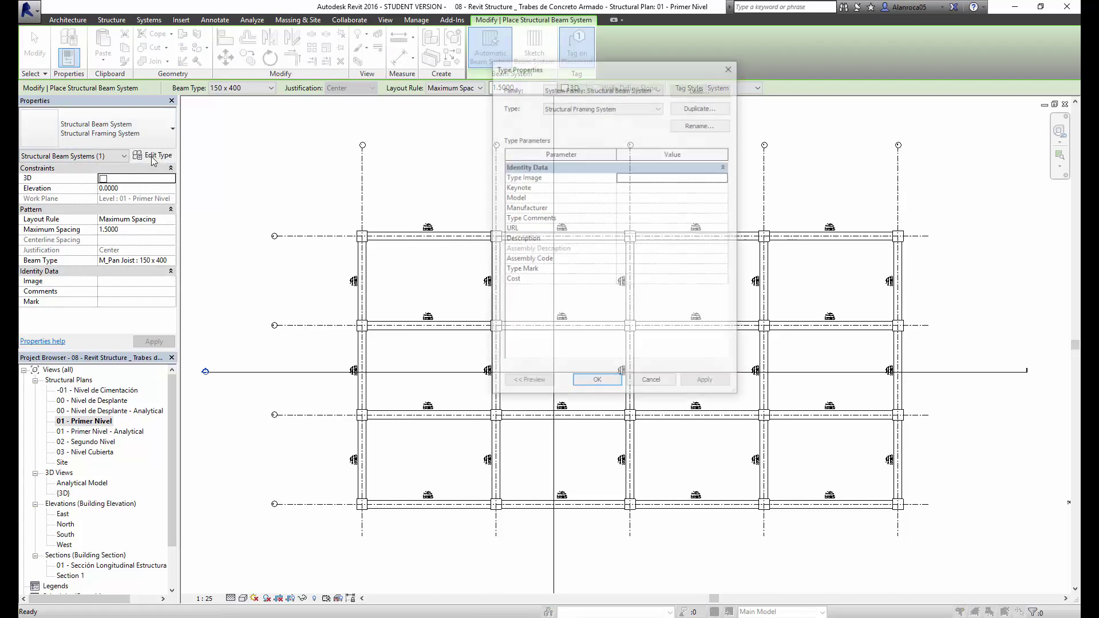
click(699, 107)
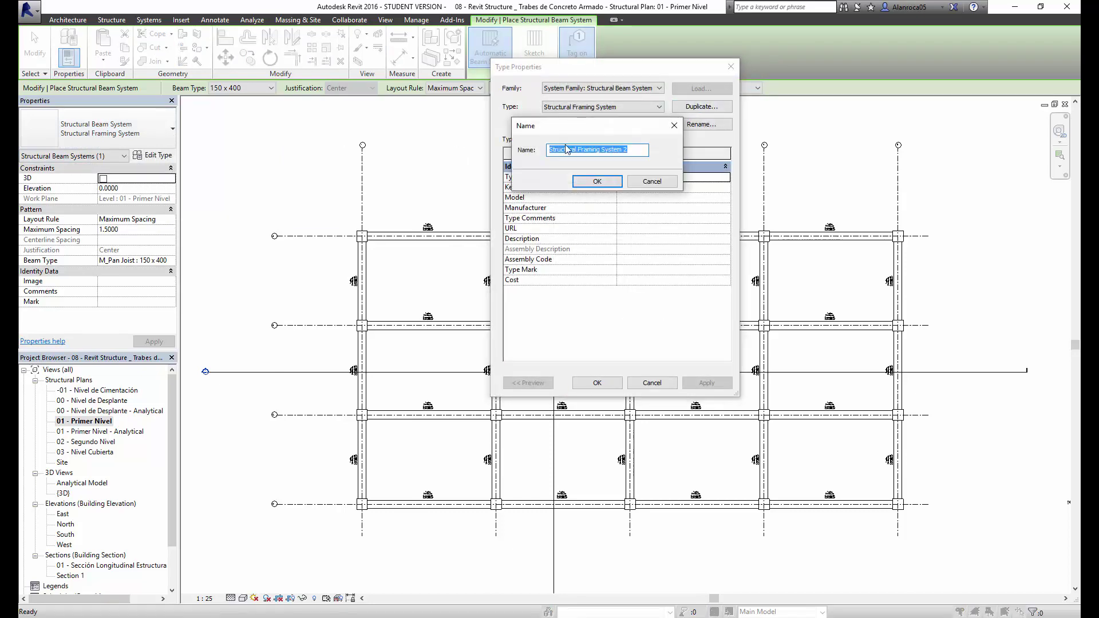
text(Trabe de Vig)
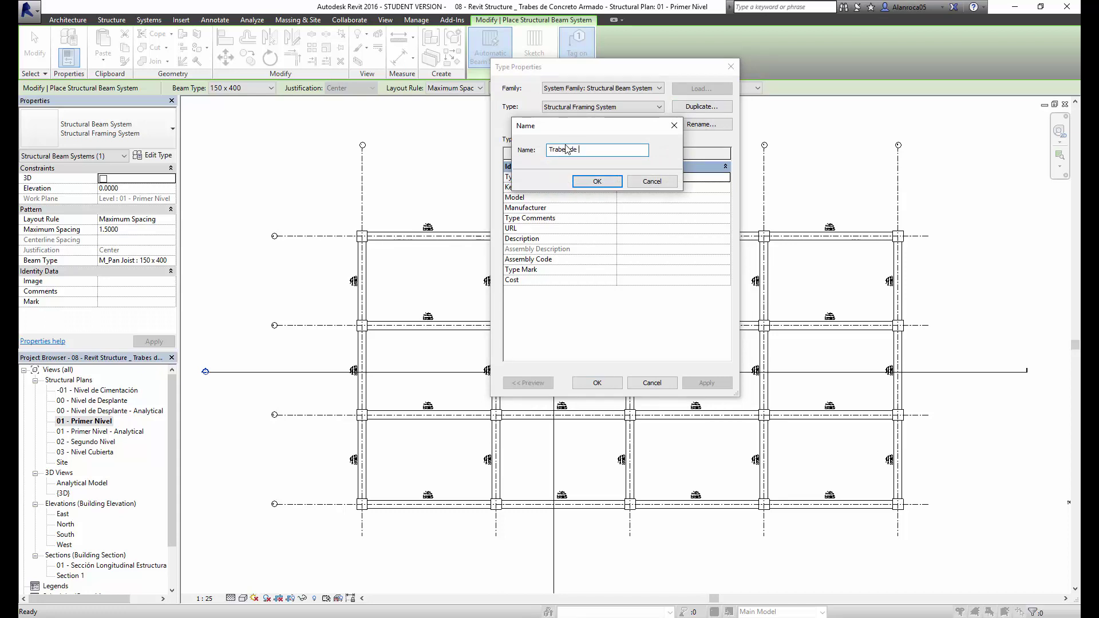
text(ueta S)
text(ecundarias)
click(595, 180)
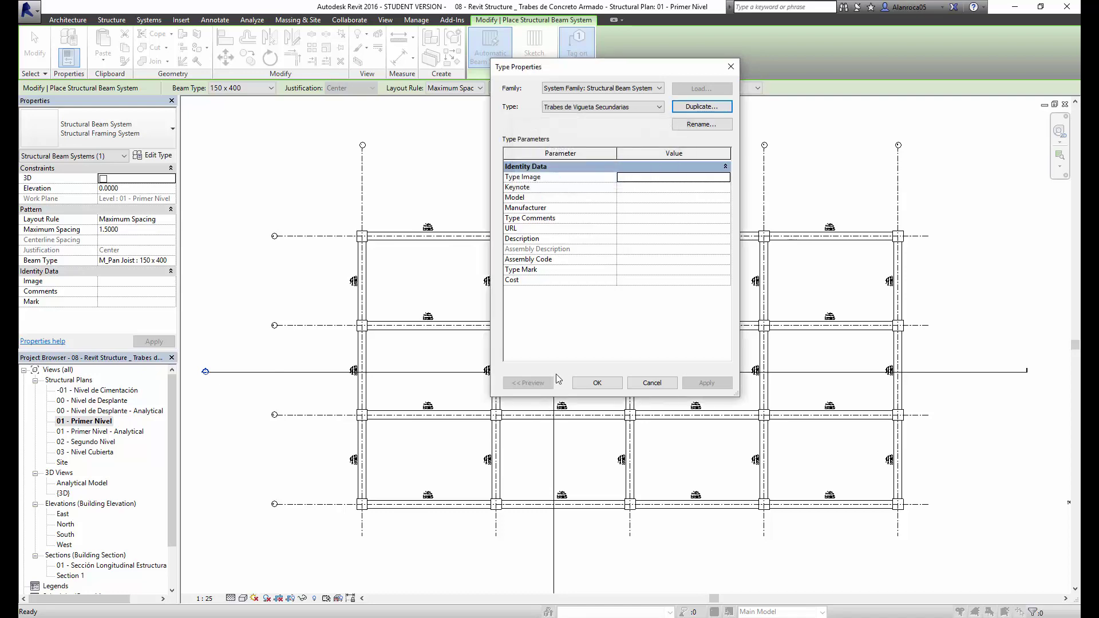
click(595, 382)
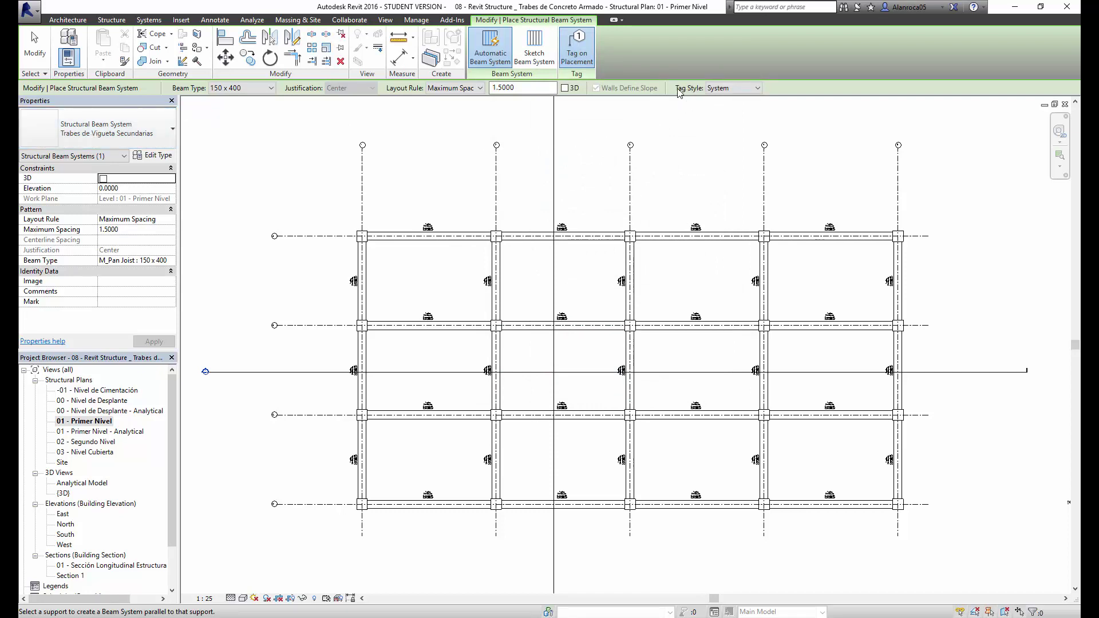
click(725, 88)
Set the tag style to Framing and place the first joist system in bay A–B.
click(719, 109)
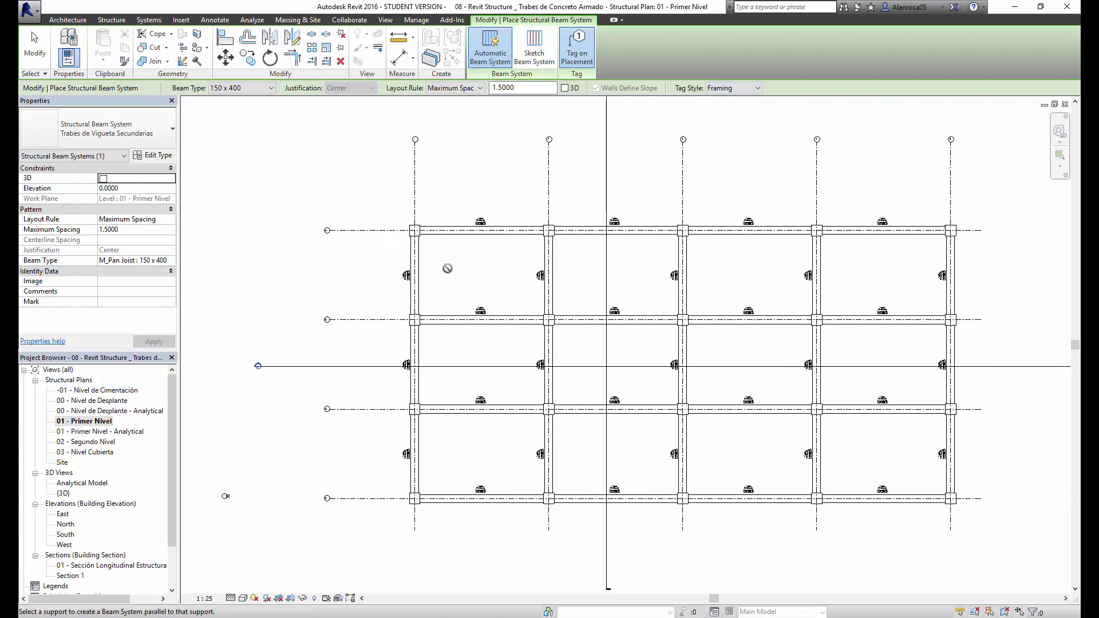
scroll(450, 270, up, 1)
scroll(450, 270, up, 2)
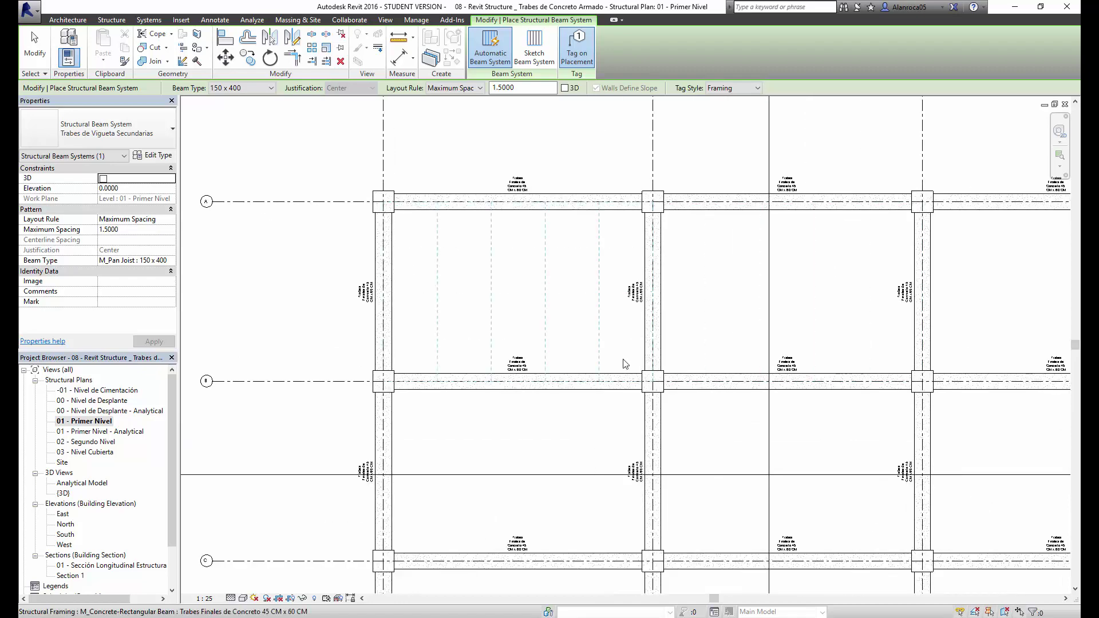
scroll(618, 241, up, 1)
scroll(486, 302, down, 3)
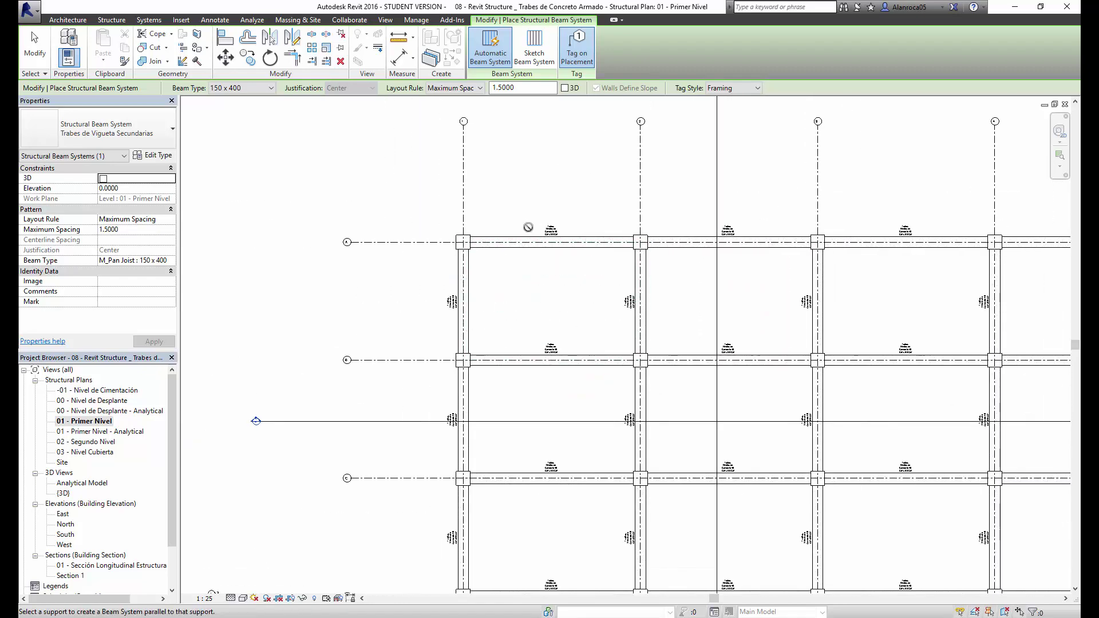
scroll(528, 319, up, 2)
scroll(524, 336, up, 1)
scroll(545, 336, up, 1)
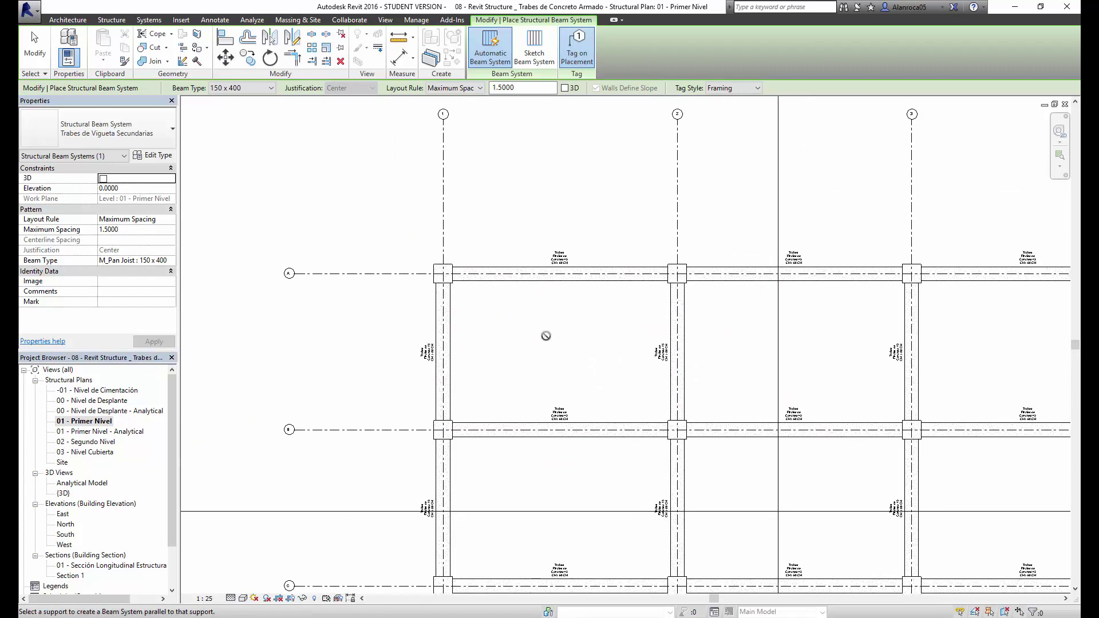
scroll(547, 322, up, 1)
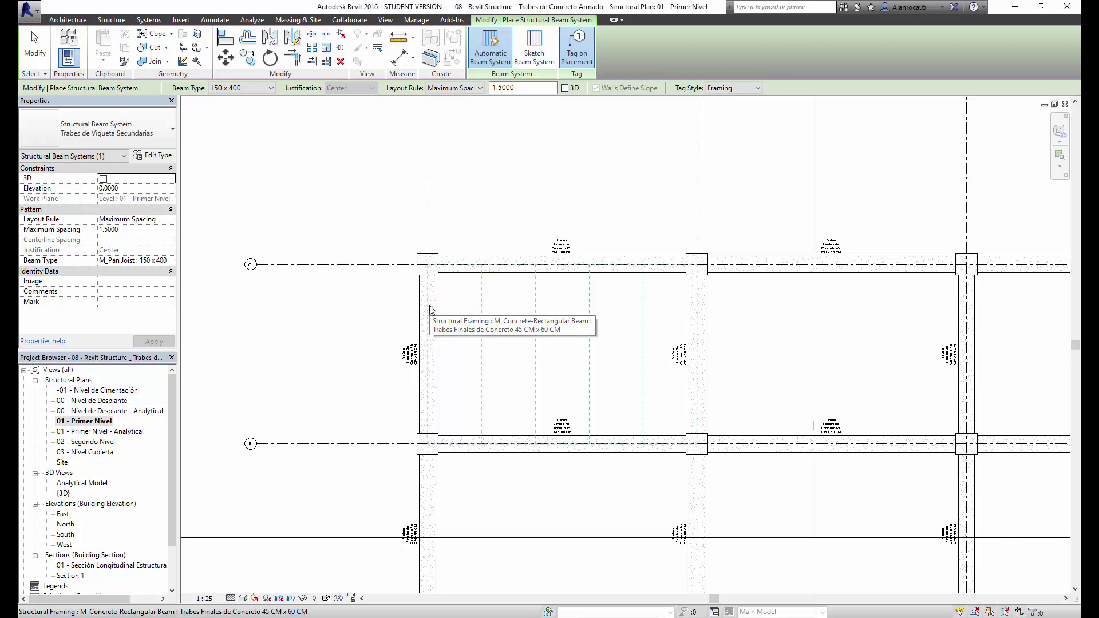
scroll(430, 309, down, 3)
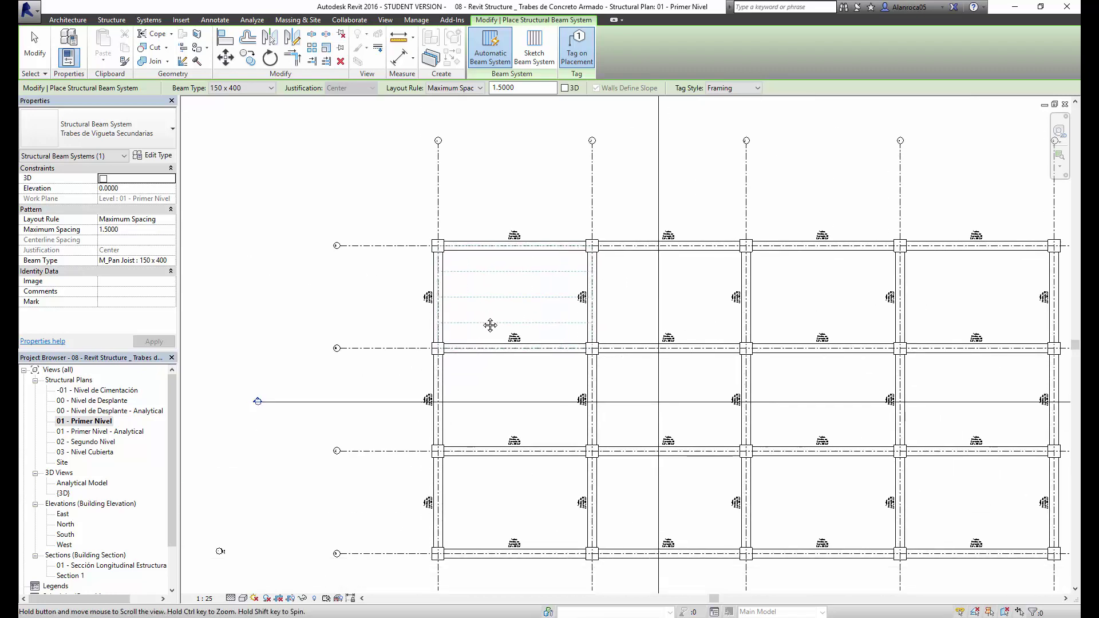
scroll(458, 273, up, 2)
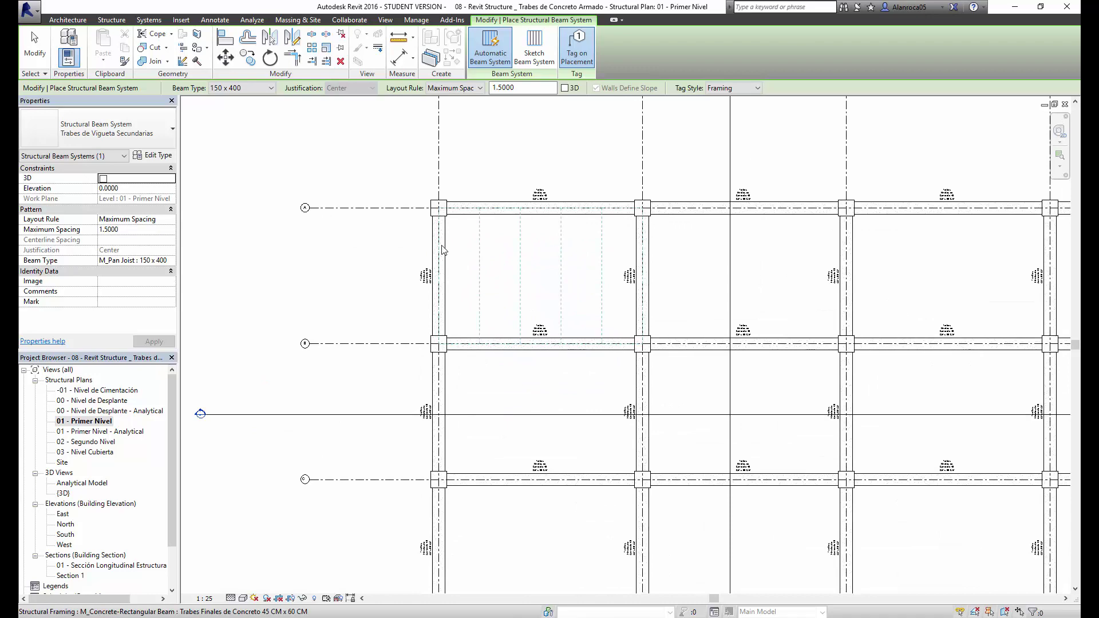
scroll(440, 249, up, 1)
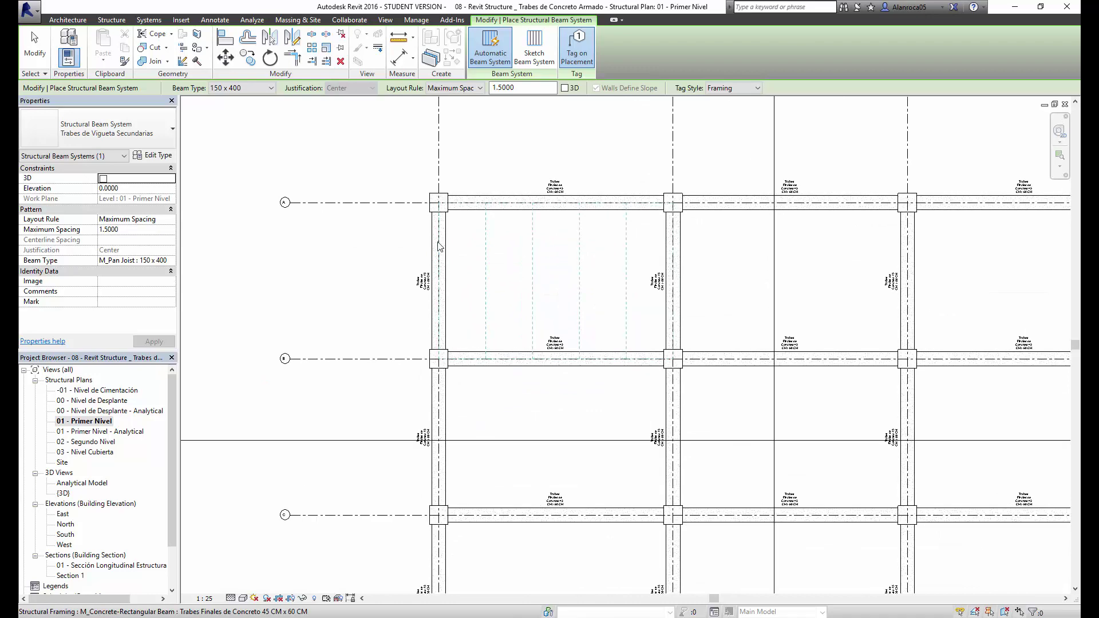
click(440, 246)
Add 150 x 400 joist systems to the middle-row right bay and the next empty bay.
scroll(563, 223, up, 2)
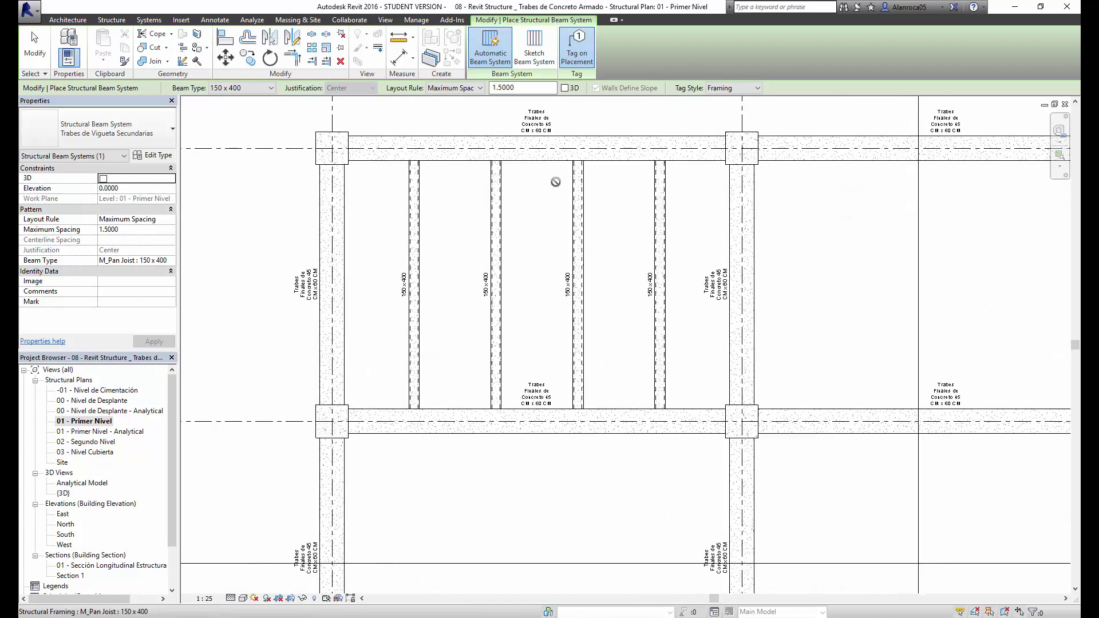
scroll(569, 309, up, 2)
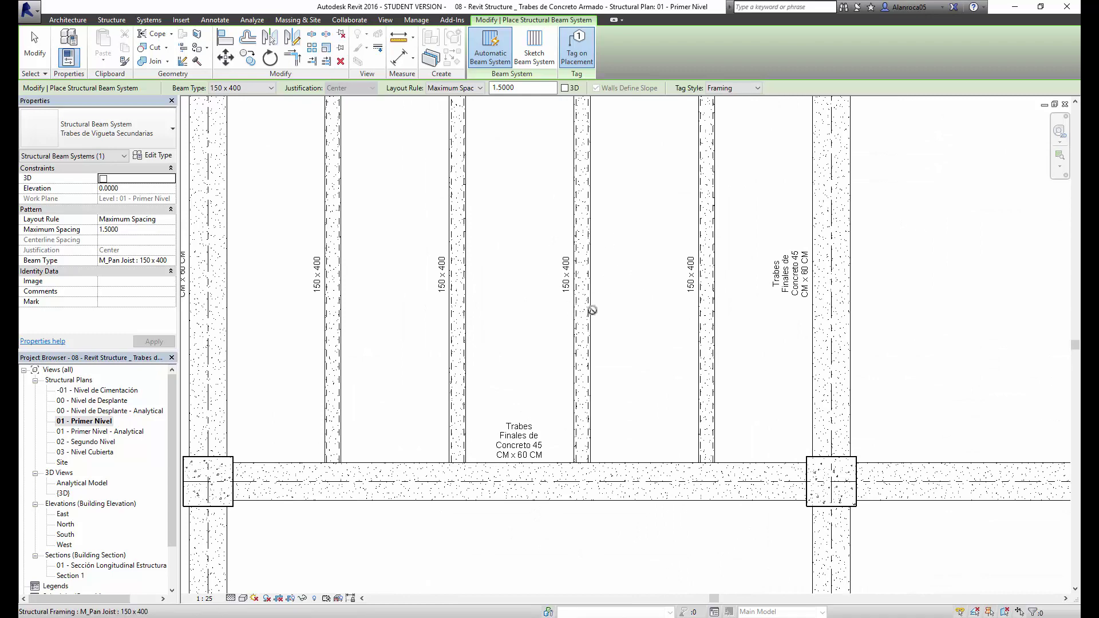
scroll(591, 310, down, 1)
scroll(592, 310, down, 1)
middle_drag(579, 192, 579, 260)
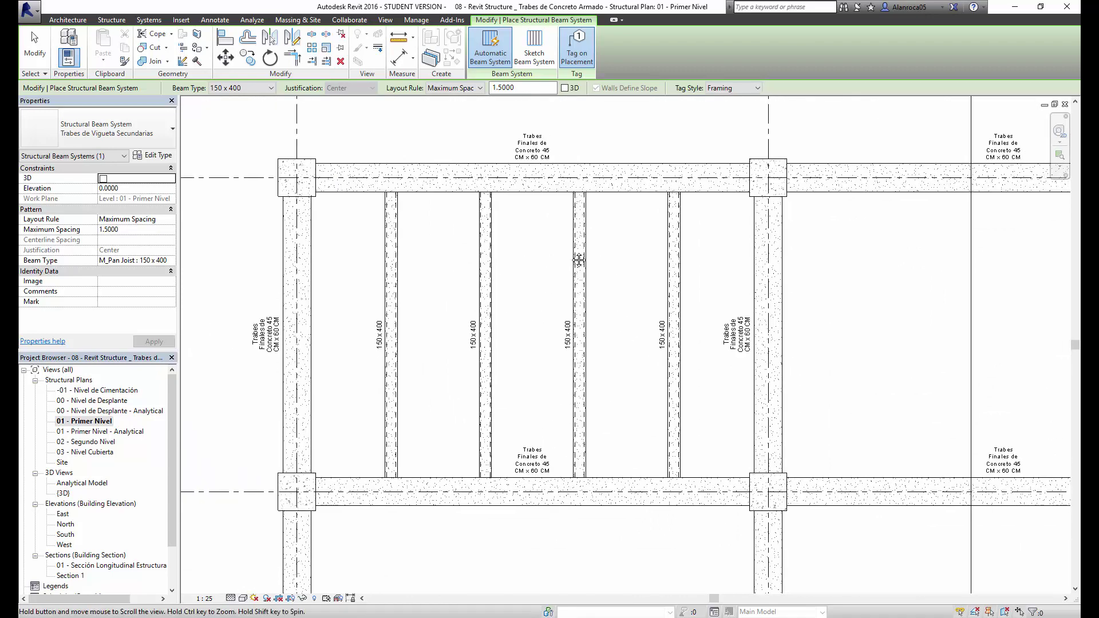
scroll(573, 252, down, 2)
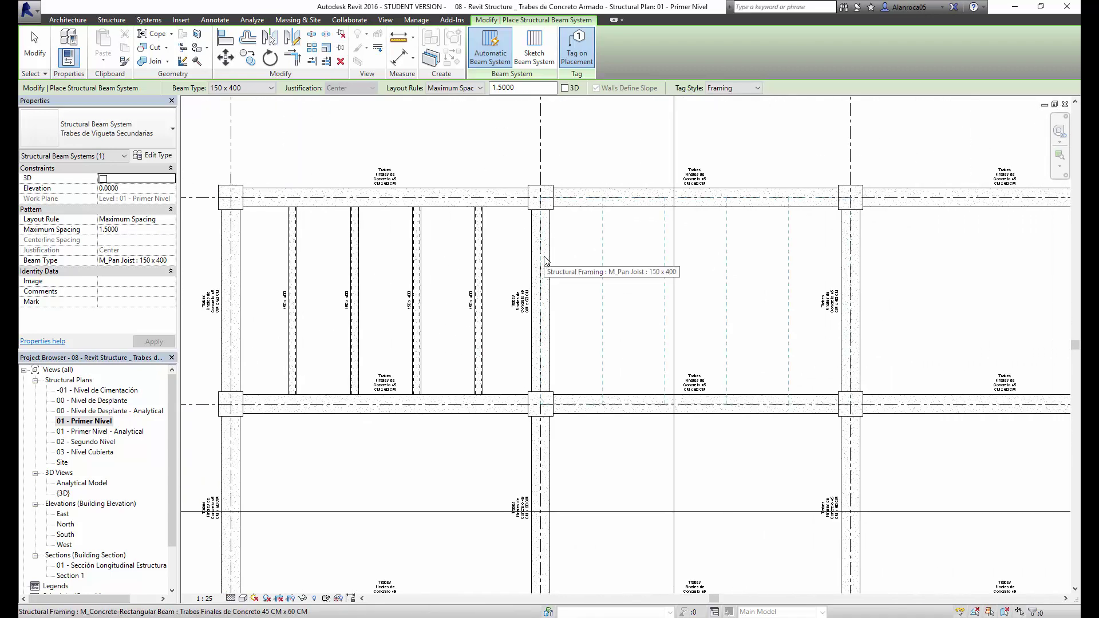
middle_drag(545, 261, 643, 250)
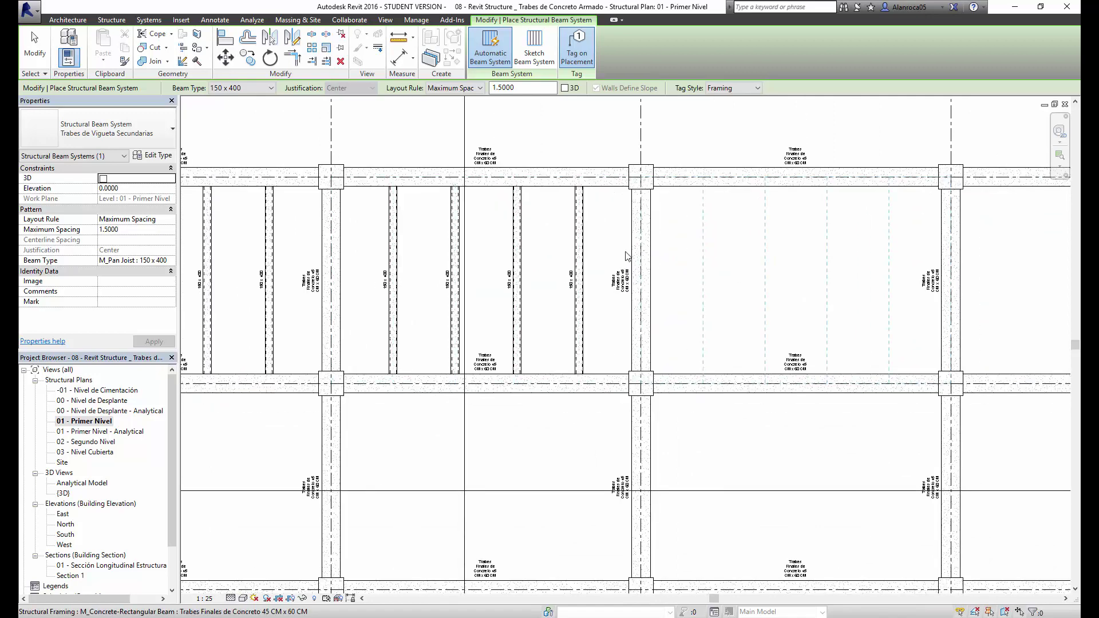
scroll(881, 207, down, 1)
scroll(881, 206, down, 2)
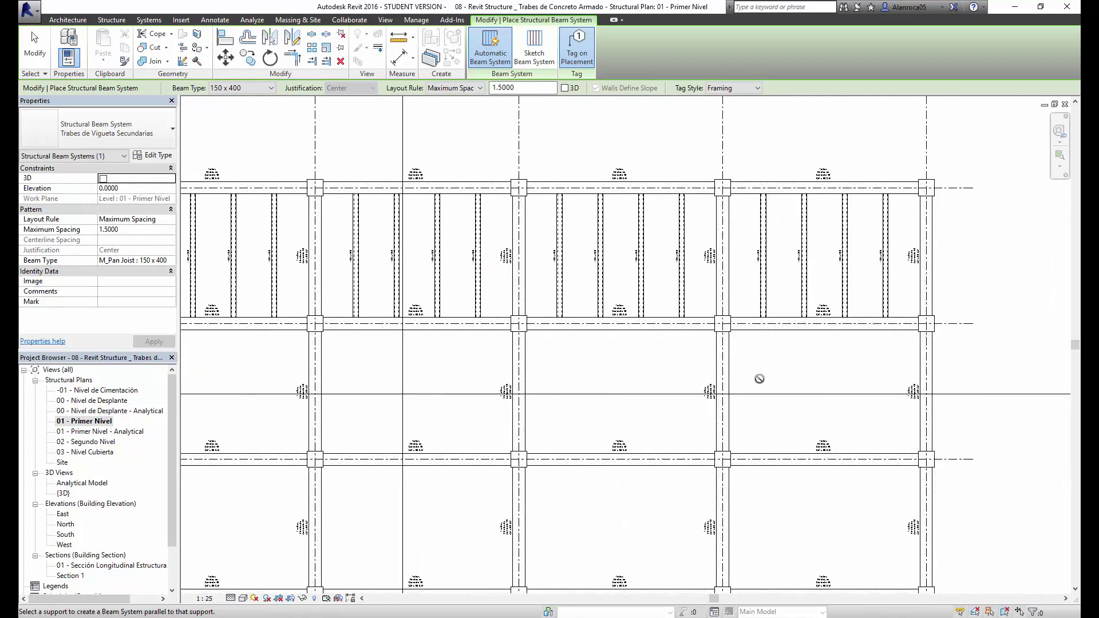
middle_drag(759, 379, 766, 232)
click(737, 278)
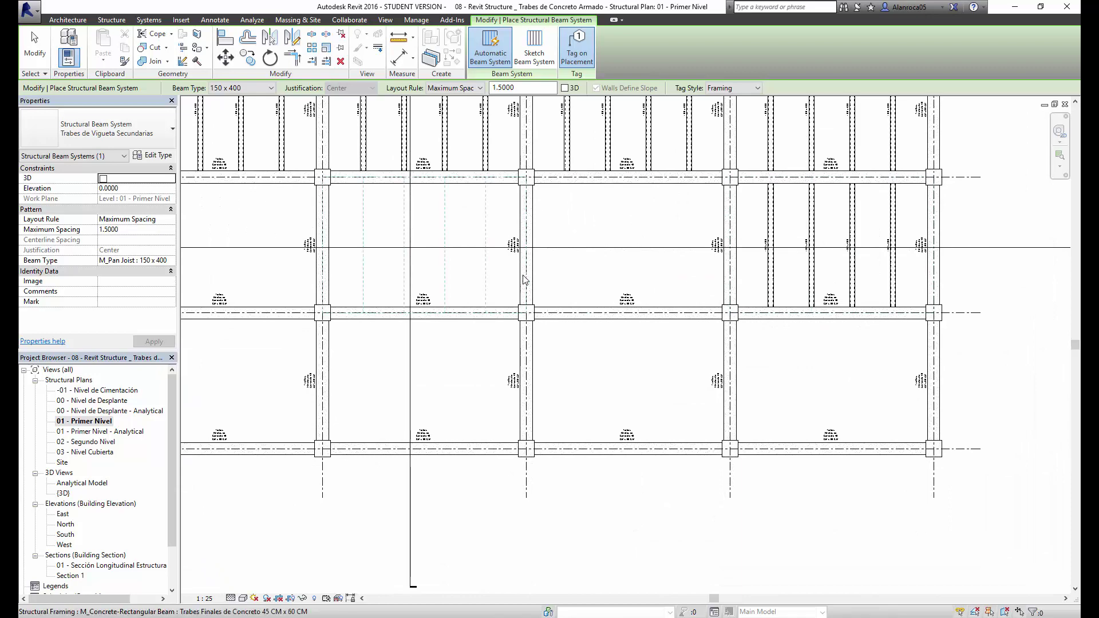
middle_drag(535, 275, 536, 243)
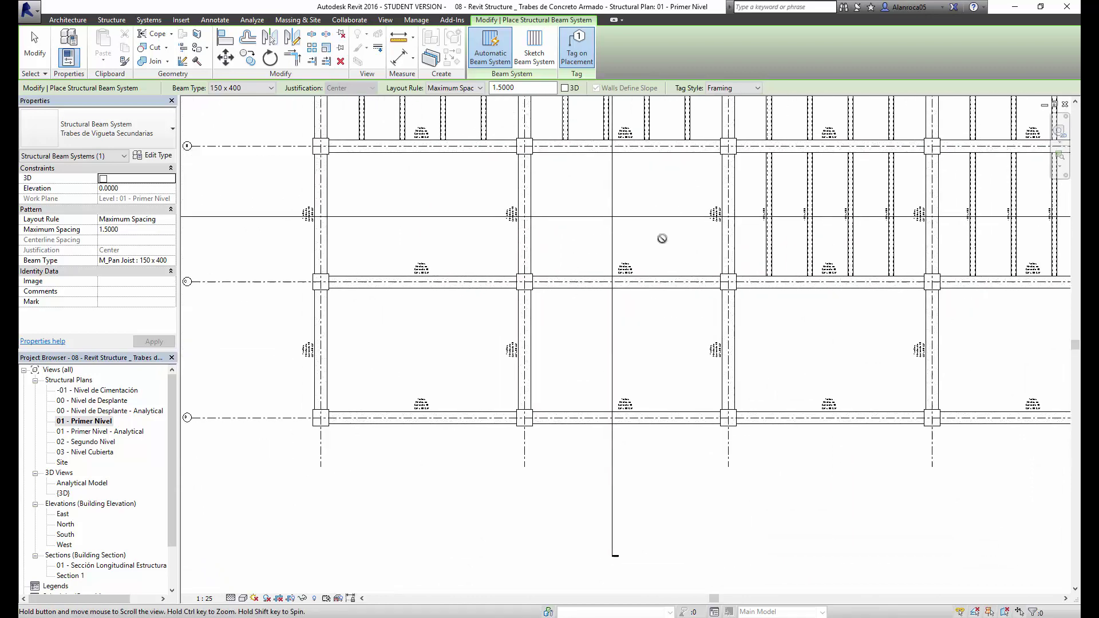
click(522, 241)
Fill the upper-left and lower-row bays with joist systems and end placement.
click(327, 250)
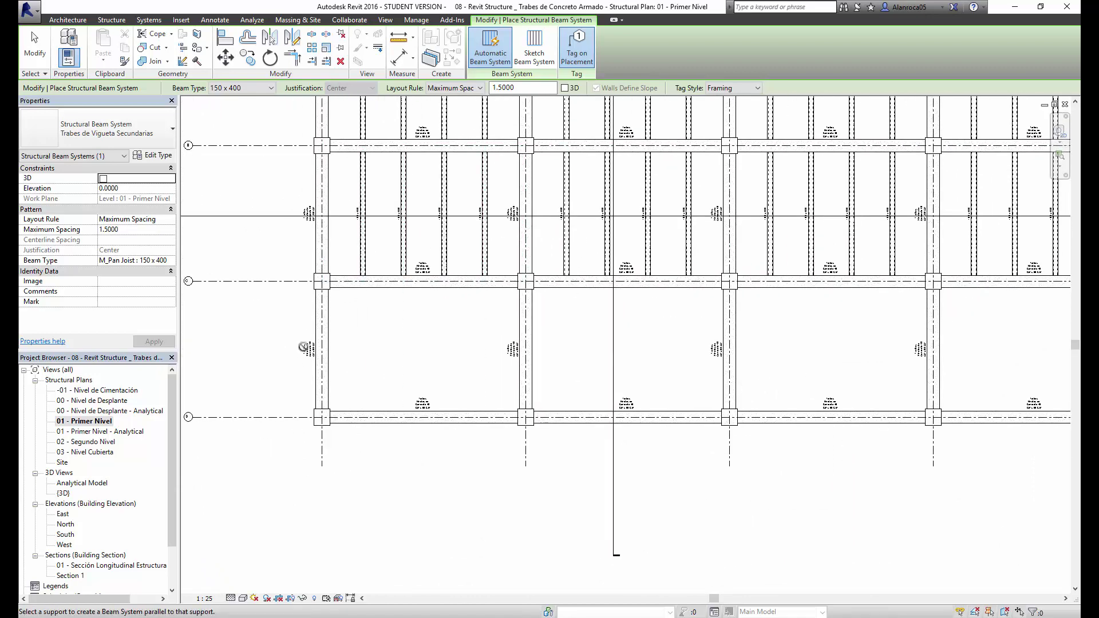
click(424, 351)
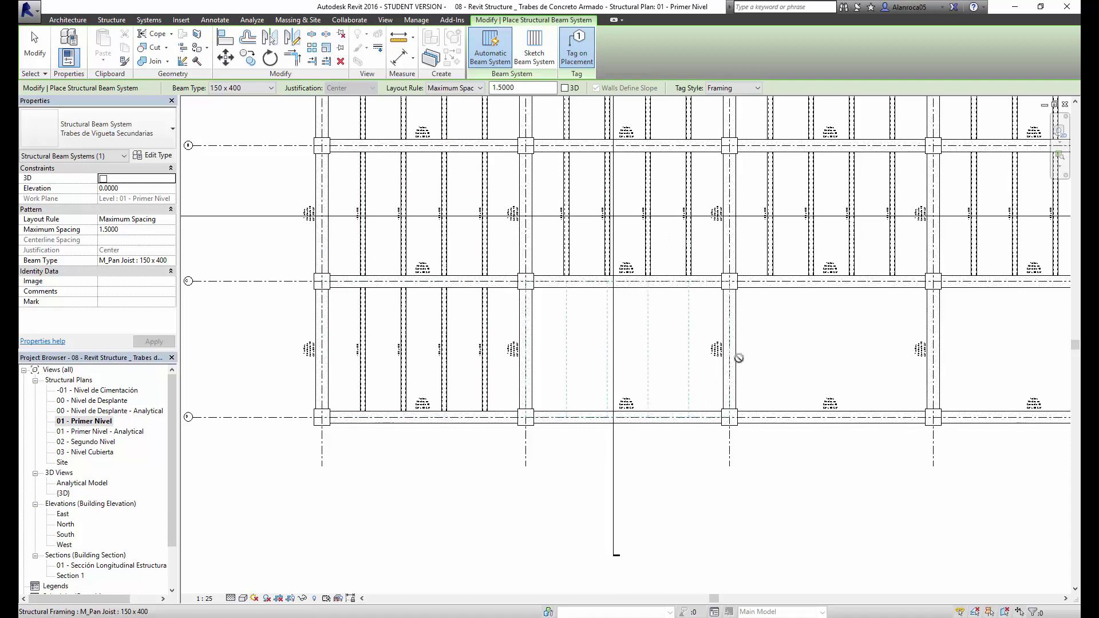
click(658, 330)
click(800, 335)
middle_drag(724, 354, 690, 354)
scroll(741, 340, down, 3)
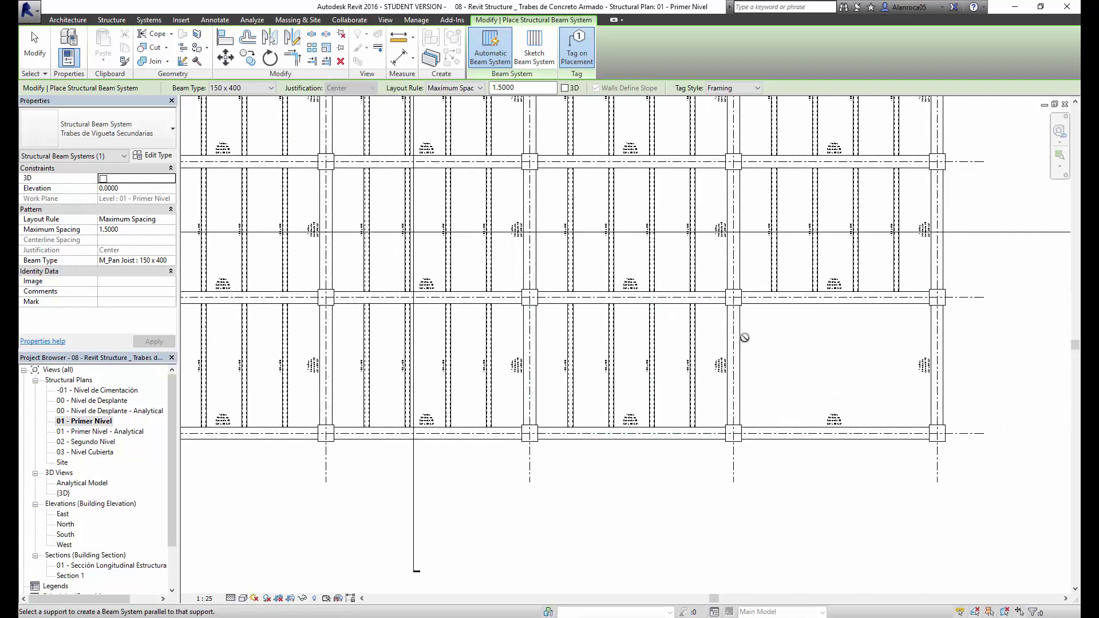
scroll(740, 207, down, 1)
scroll(704, 253, up, 1)
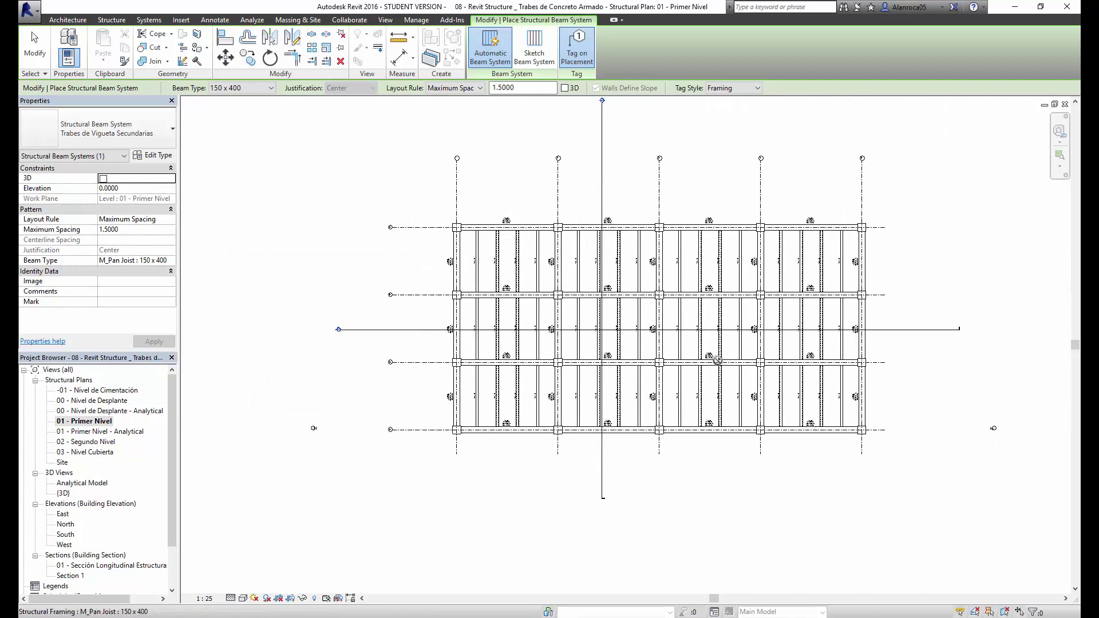
scroll(704, 254, up, 2)
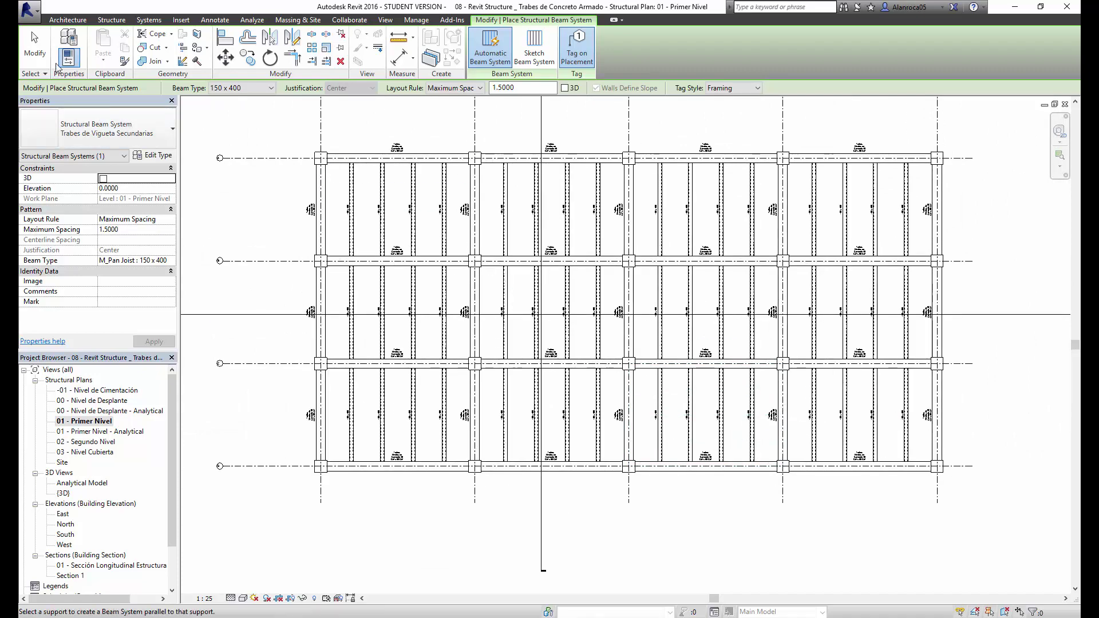
key(Escape)
key(Escape)
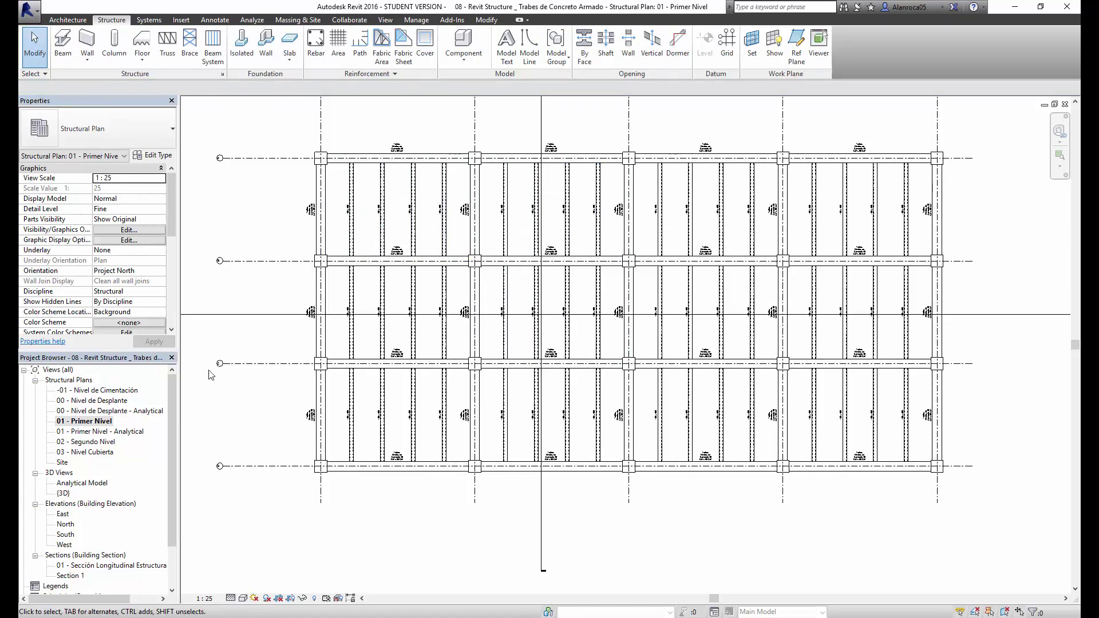
Open the 3D view and select, then deselect, a concrete girder to inspect it.
double_click(63, 493)
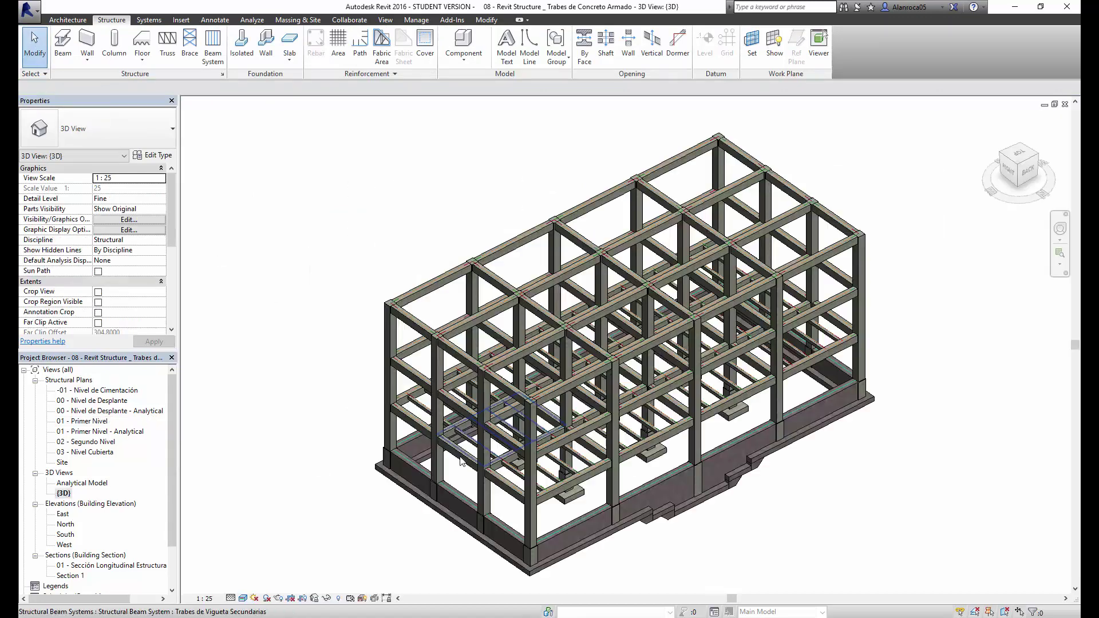
scroll(543, 500, up, 3)
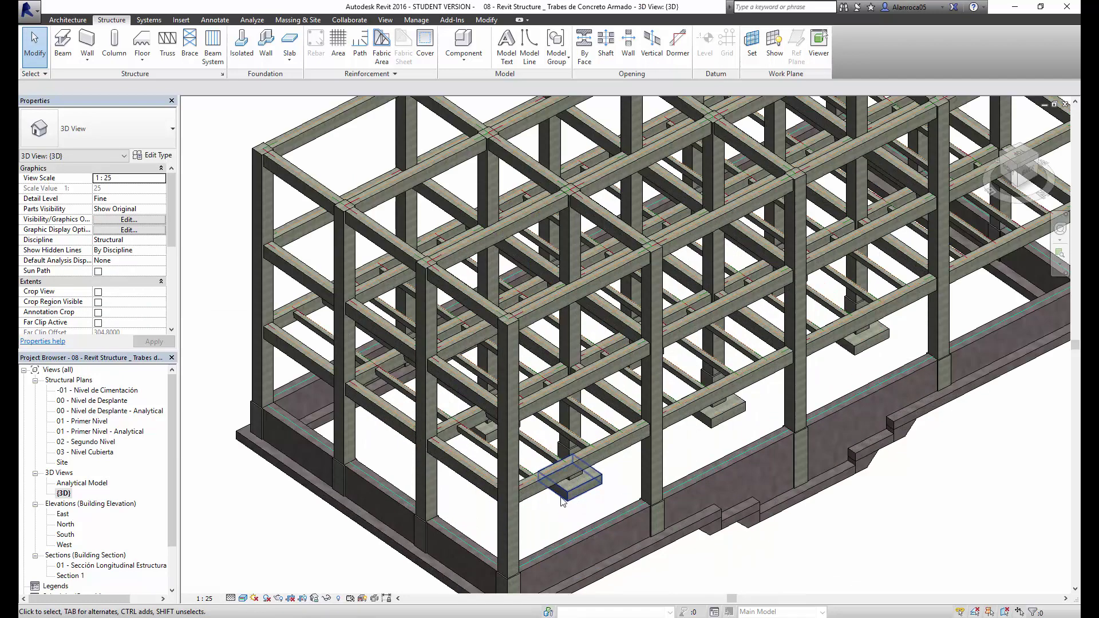
scroll(499, 453, up, 1)
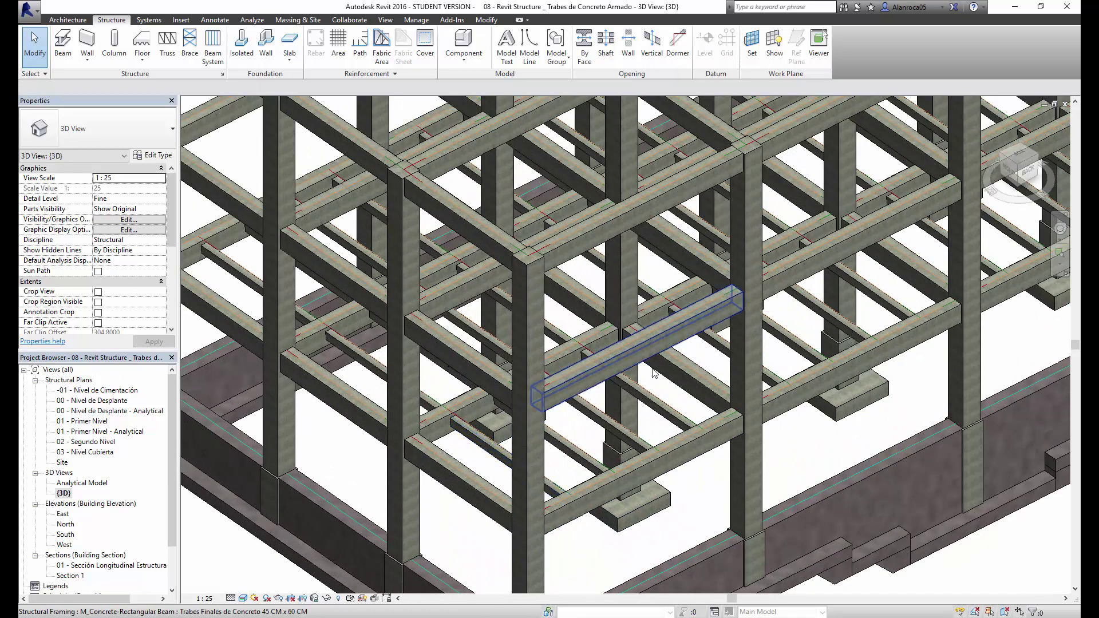
scroll(825, 311, down, 1)
scroll(825, 311, down, 1)
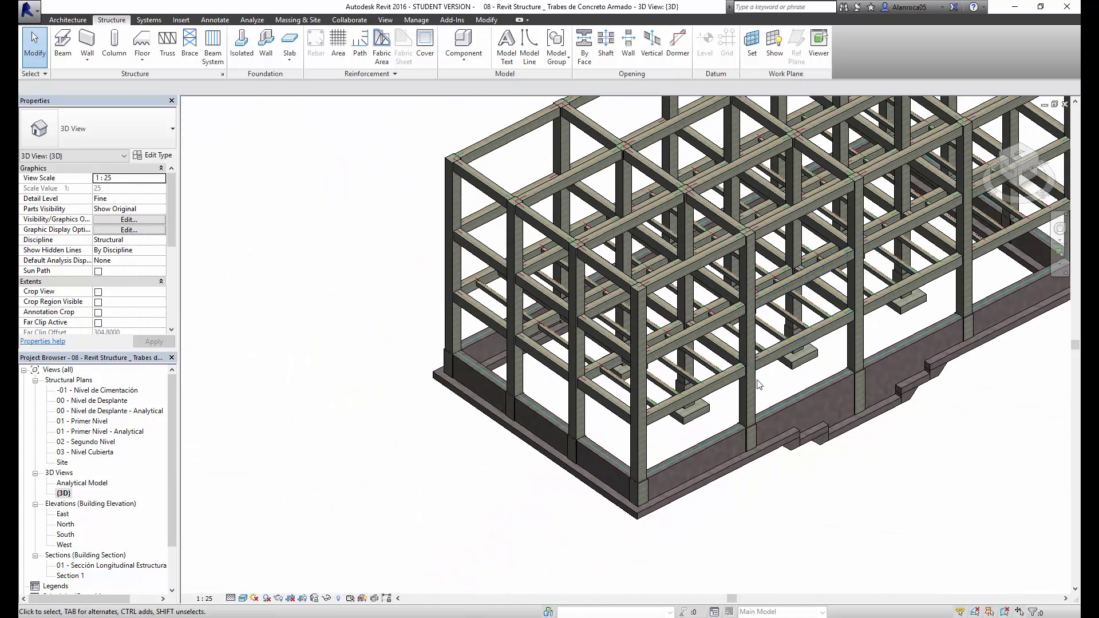
scroll(695, 401, up, 1)
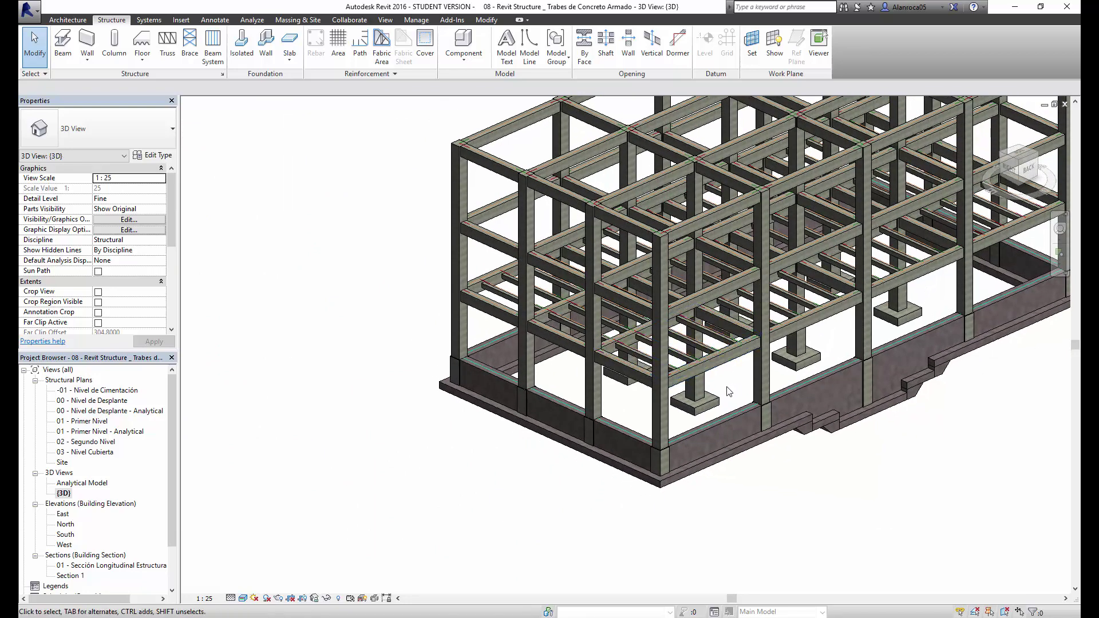
scroll(704, 395, up, 1)
click(710, 351)
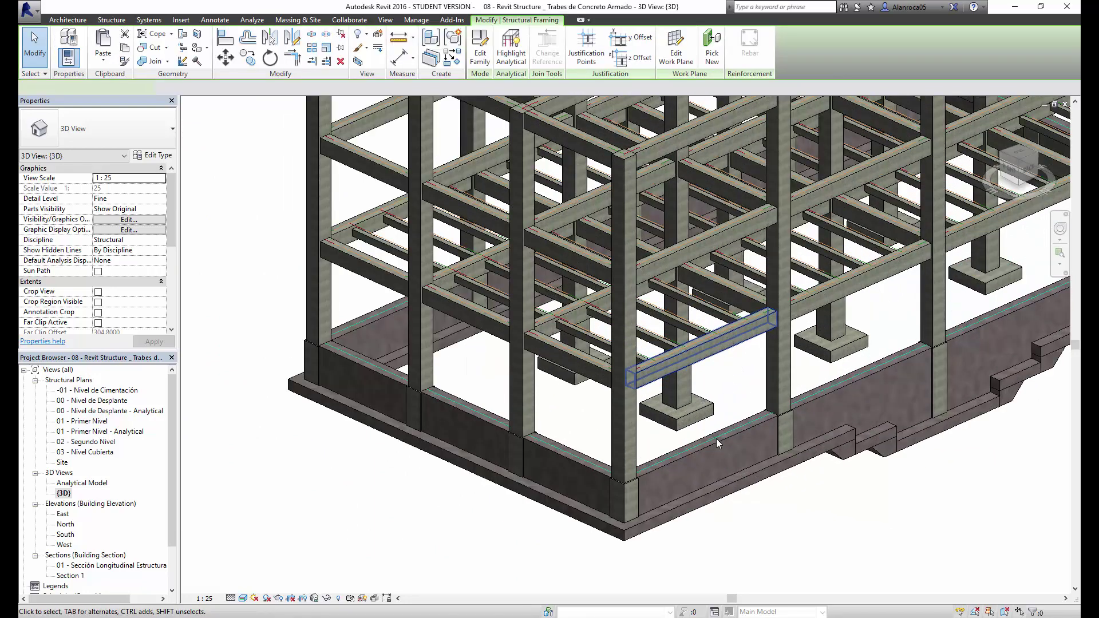
click(746, 372)
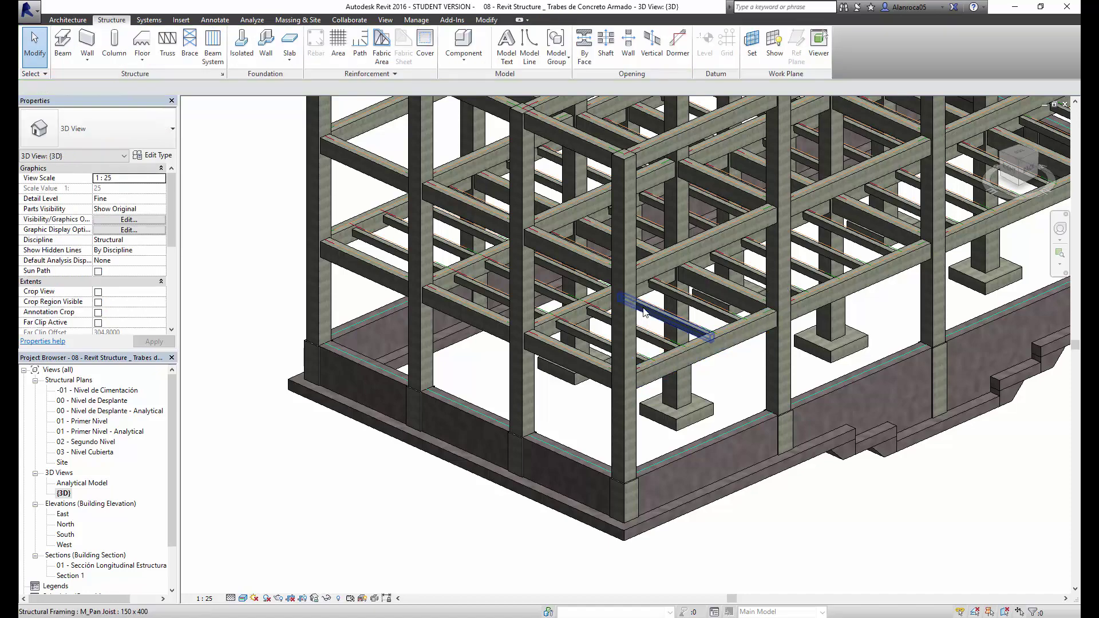
Orbit the 3D frame to a higher viewpoint, then reopen the 01 - Primer Nivel plan.
scroll(668, 331, up, 2)
scroll(656, 333, down, 3)
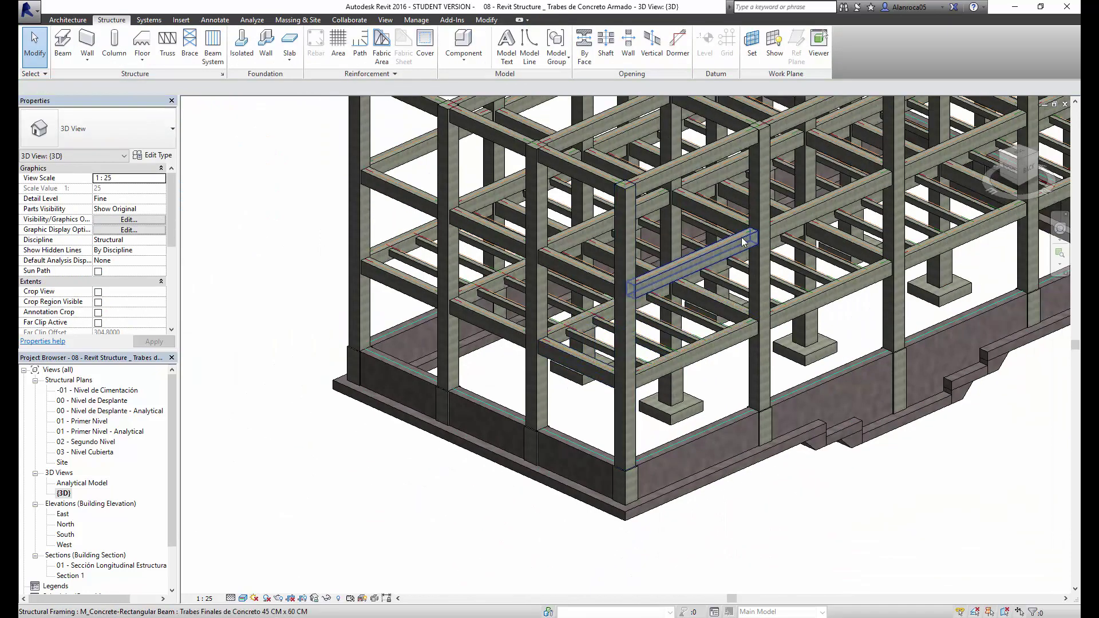
mouse_move(686, 274)
middle_down()
mouse_move(832, 256)
mouse_move(740, 324)
middle_up()
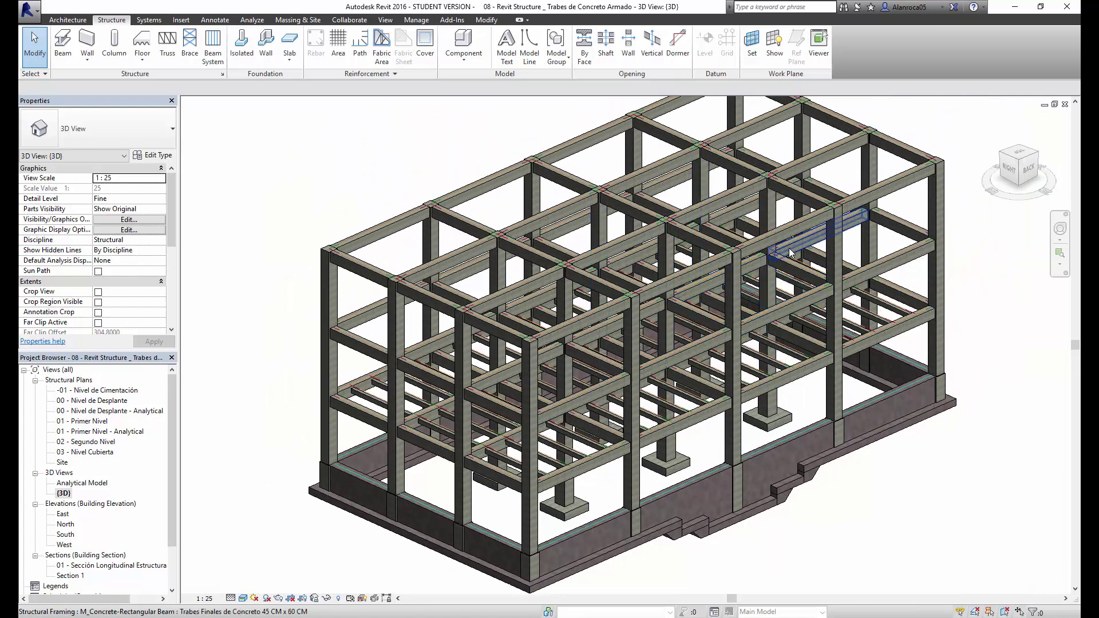
scroll(664, 367, down, 2)
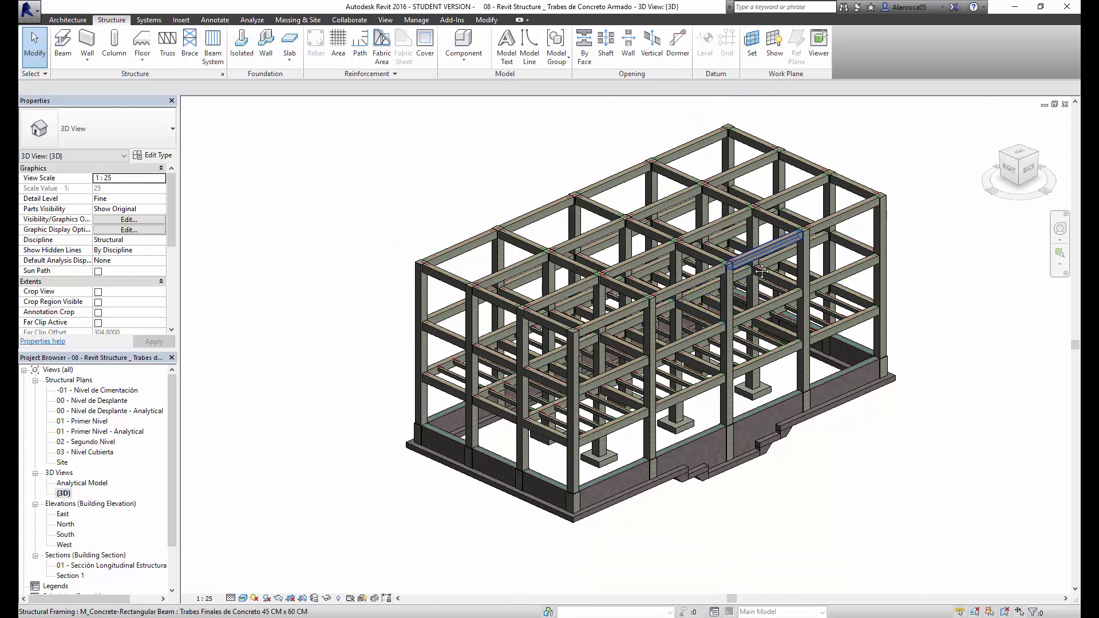
scroll(469, 481, up, 2)
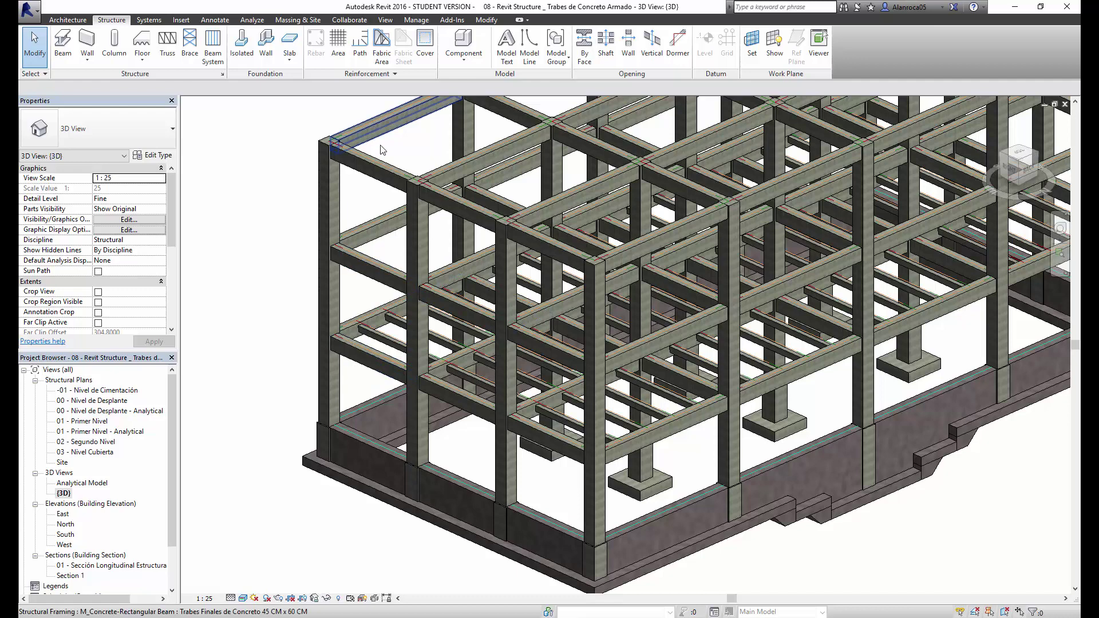
shift+middle_drag(321, 269, 320, 252)
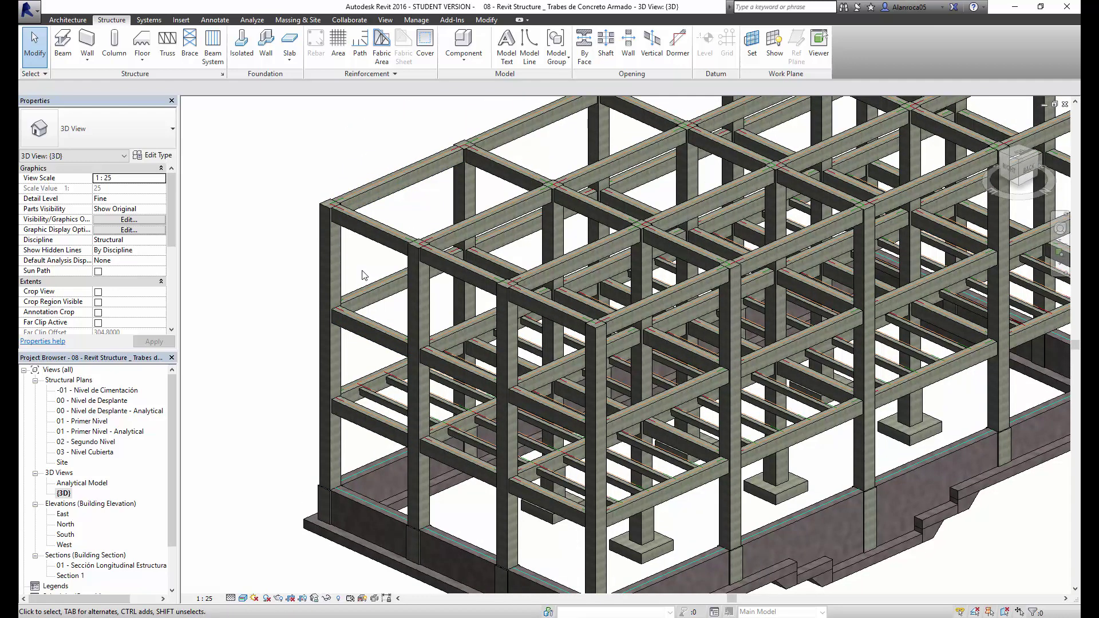
double_click(86, 421)
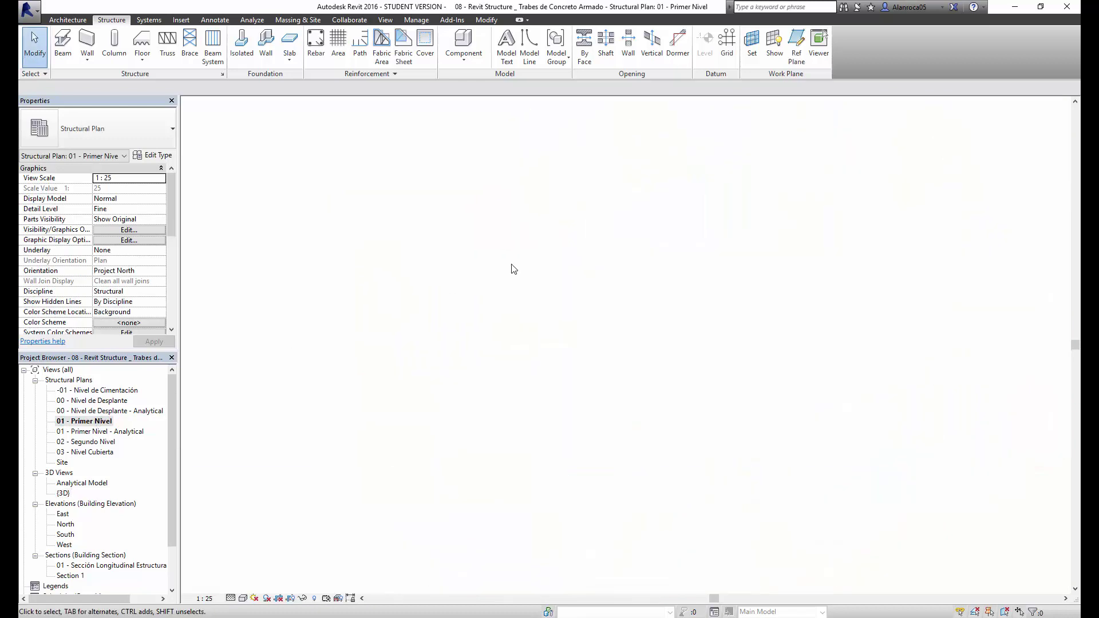
middle_drag(485, 255, 525, 299)
drag(340, 182, 899, 475)
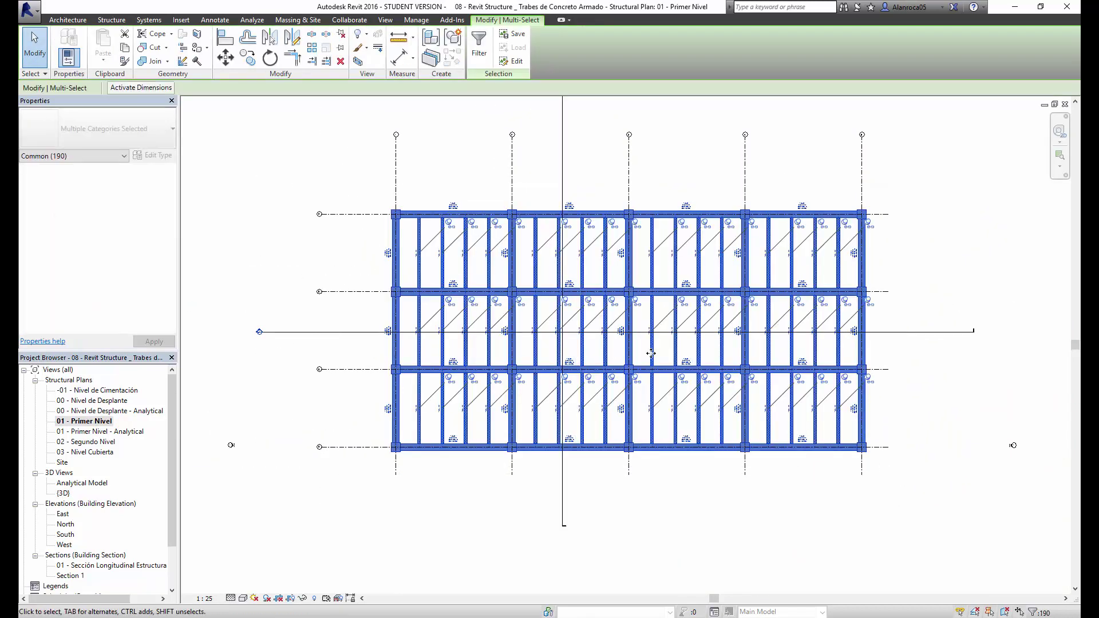
scroll(661, 350, up, 1)
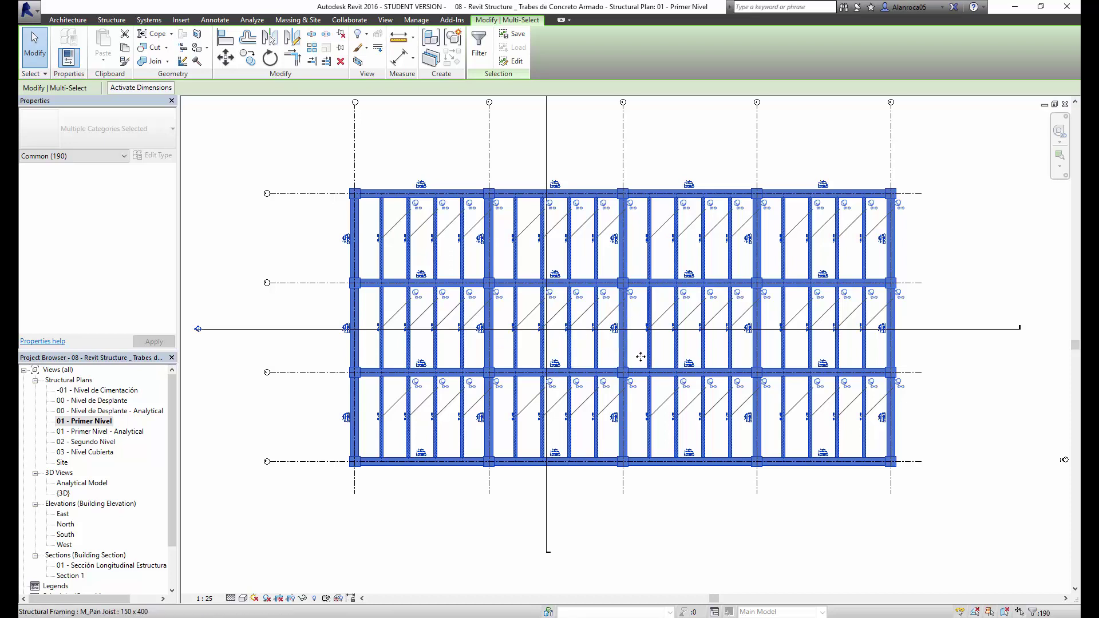
middle_drag(664, 316, 667, 333)
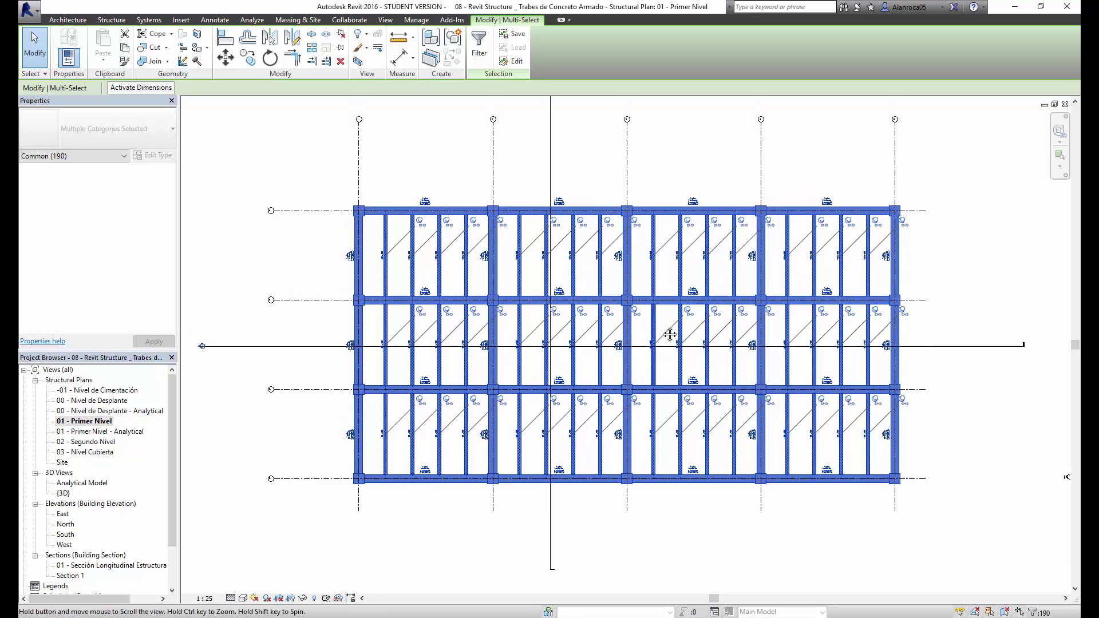
click(485, 58)
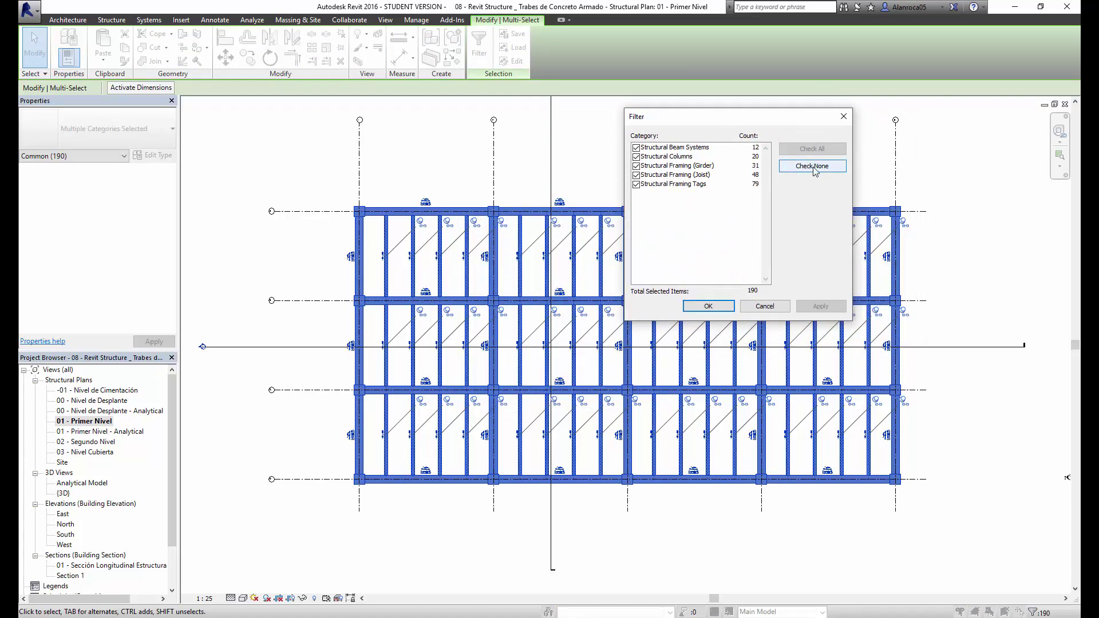
click(816, 167)
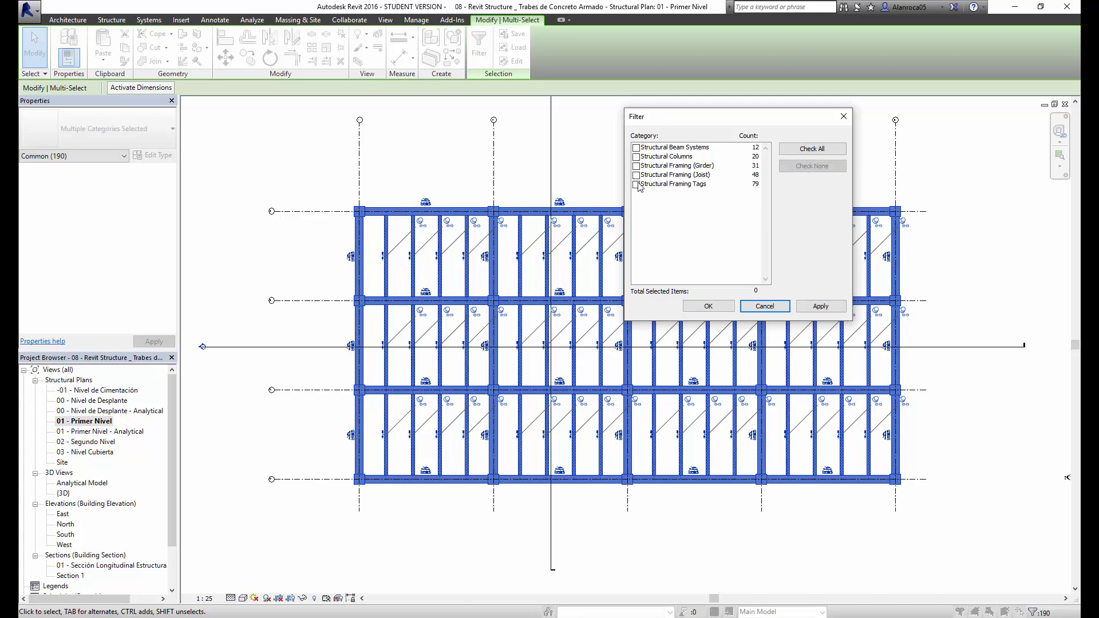
click(636, 175)
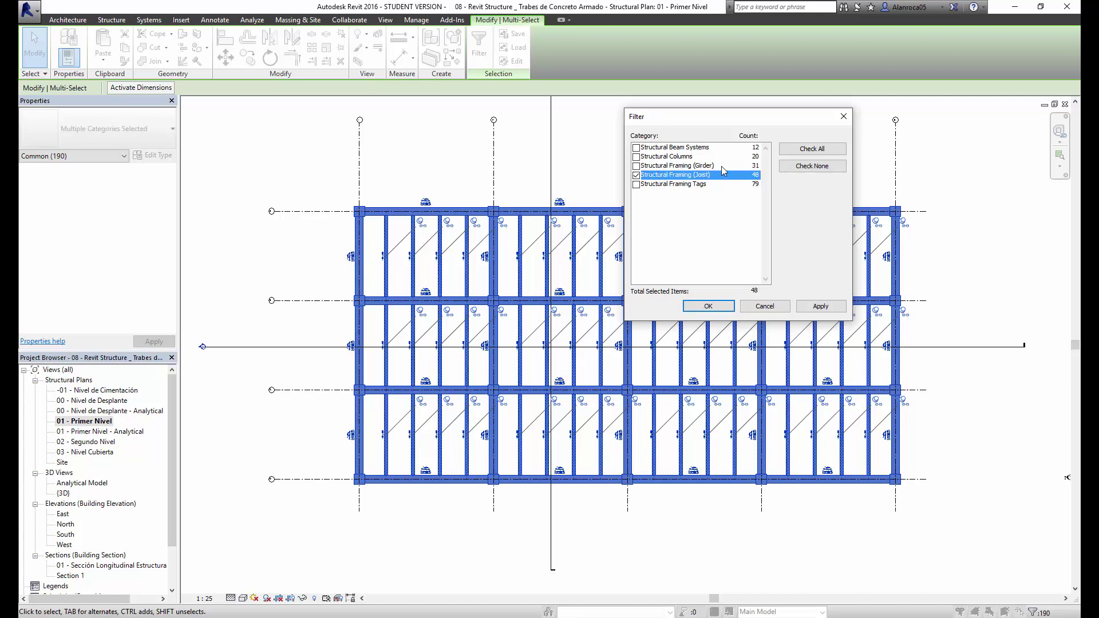
click(636, 166)
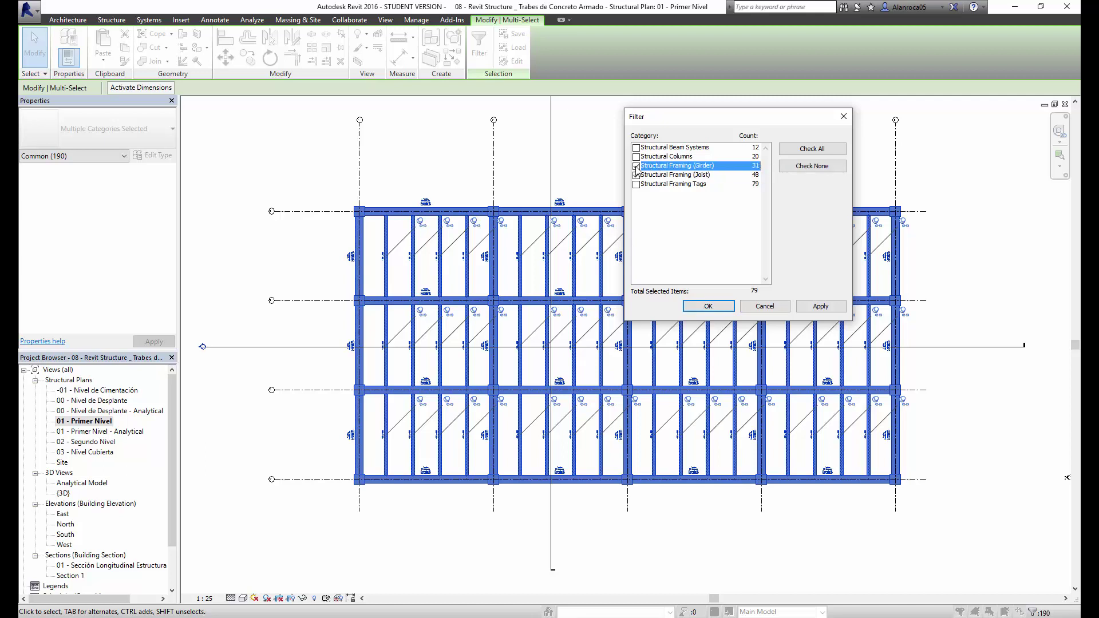
click(708, 308)
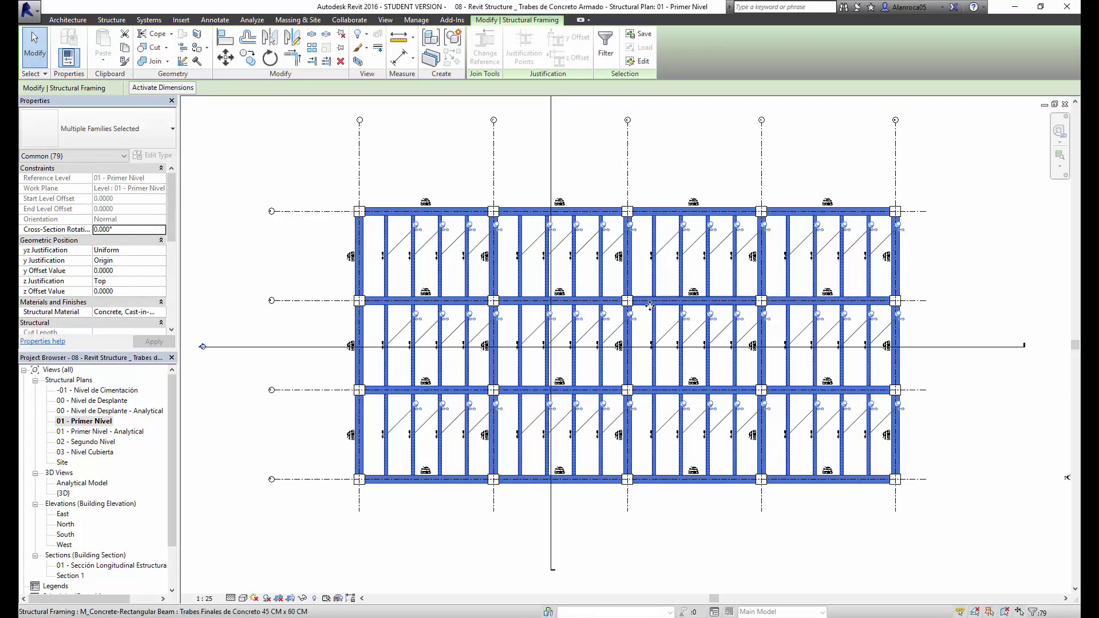
click(613, 57)
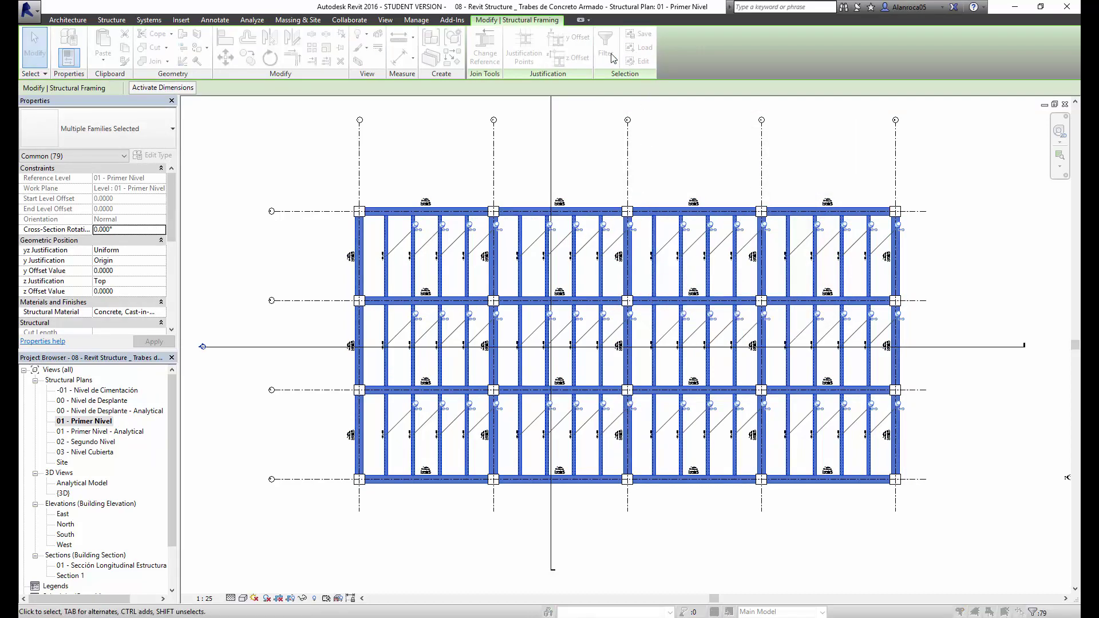
click(812, 166)
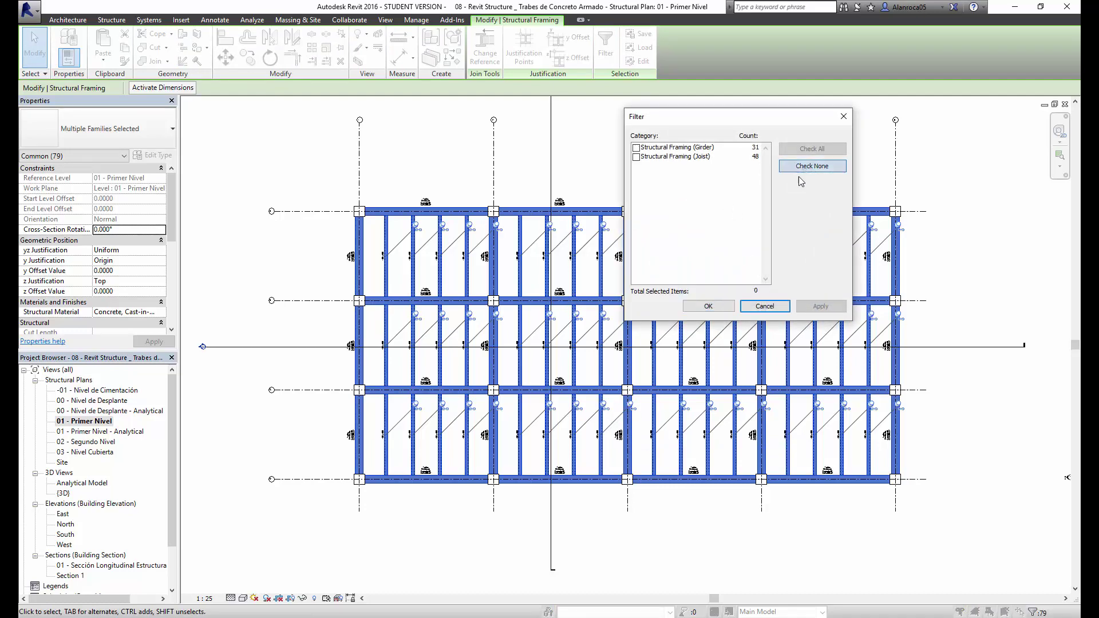
click(765, 306)
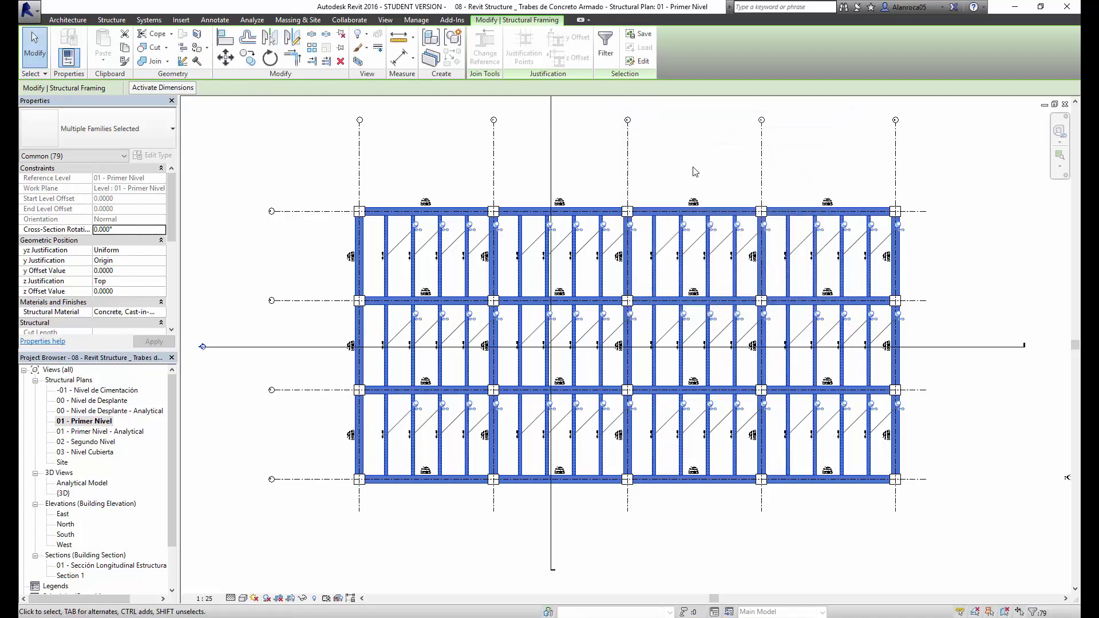
click(684, 180)
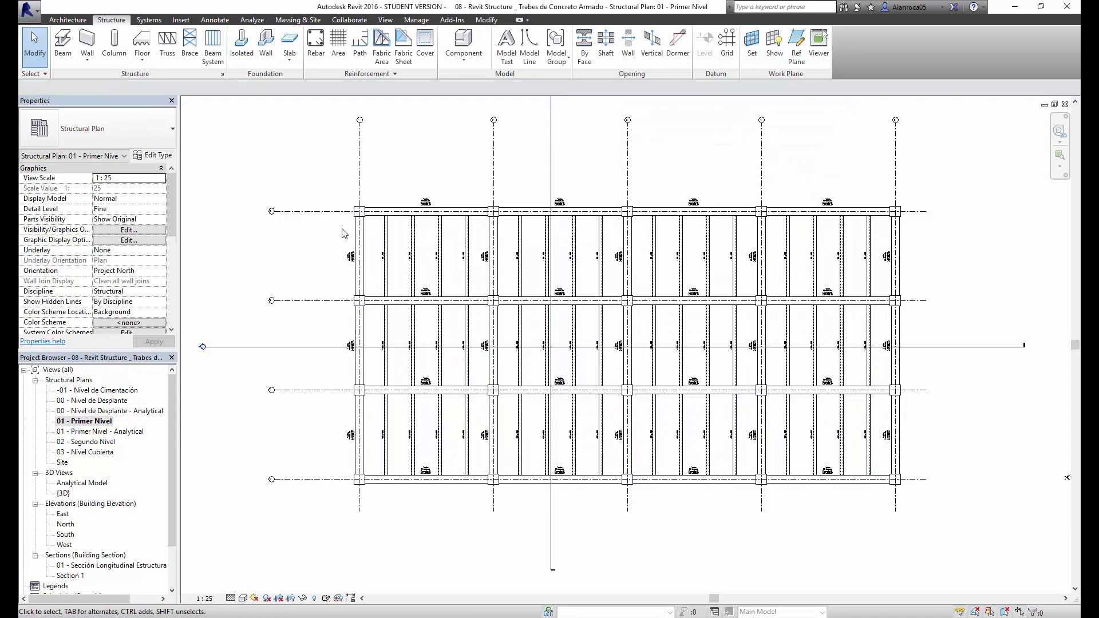
Window-select the plan and filter it to Structural Beam Systems and Structural Framing (Joist).
mouse_move(318, 172)
mouse_down()
mouse_move(874, 460)
mouse_move(916, 498)
mouse_up()
click(479, 43)
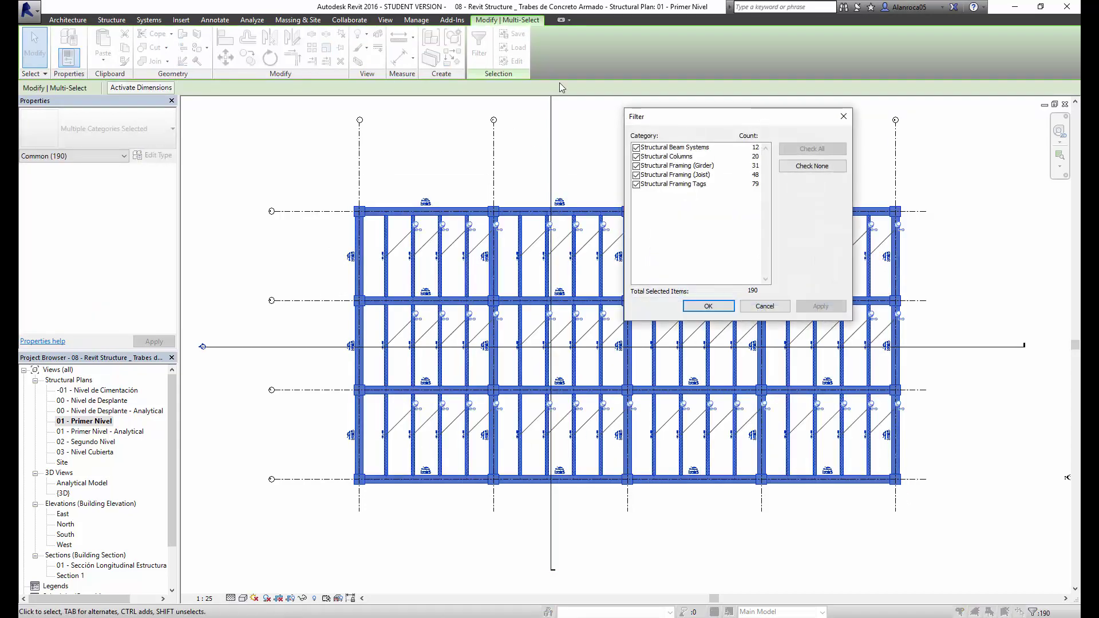
drag(683, 112, 705, 143)
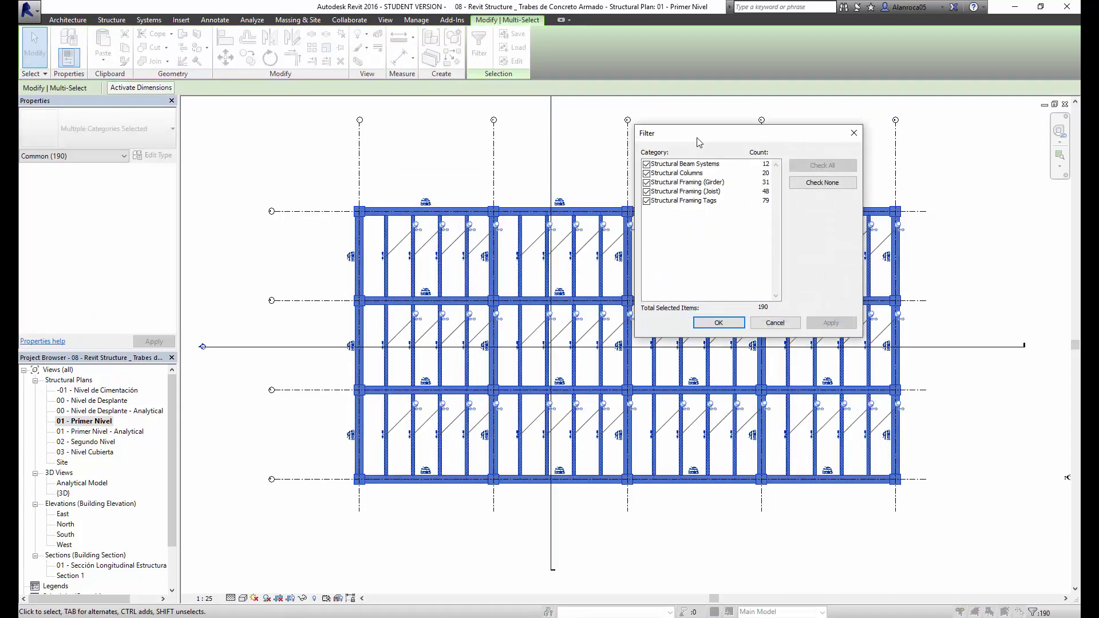
click(830, 191)
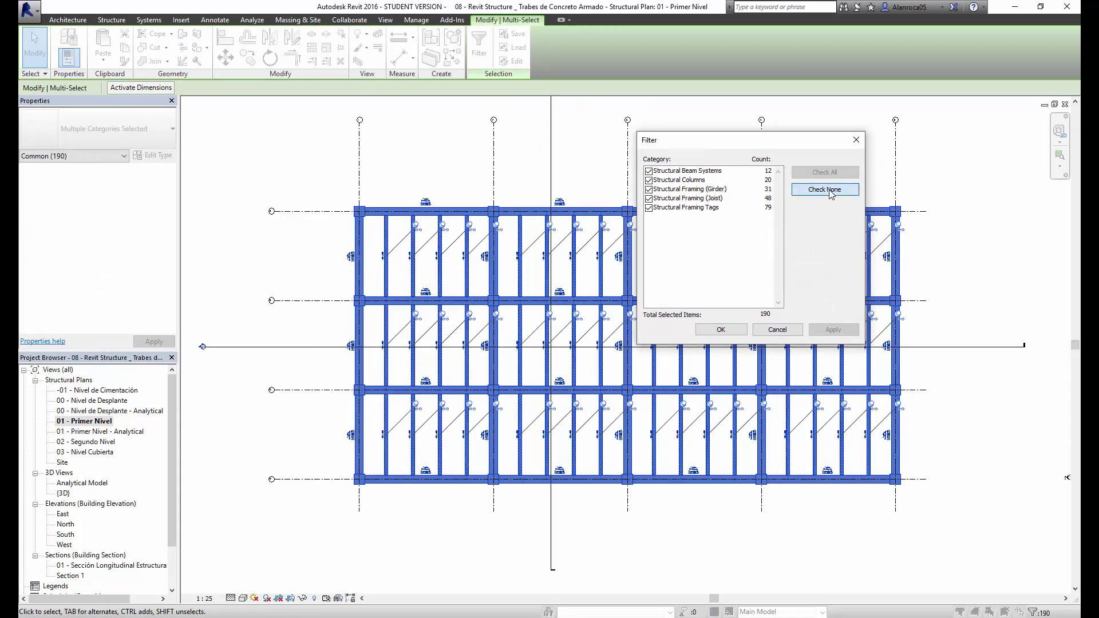
click(649, 199)
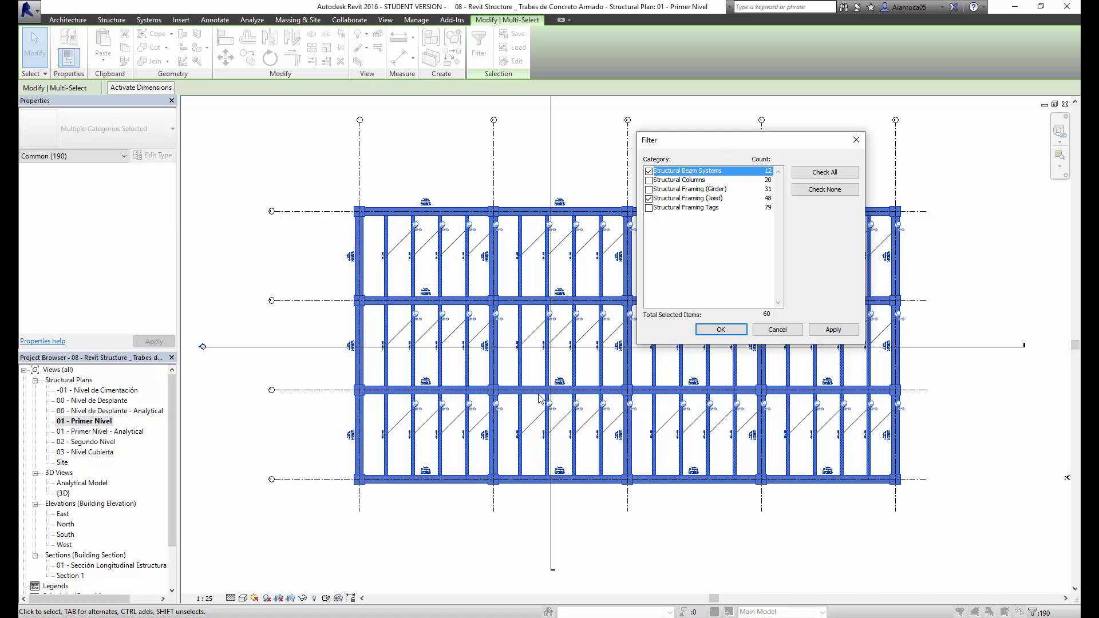
click(721, 331)
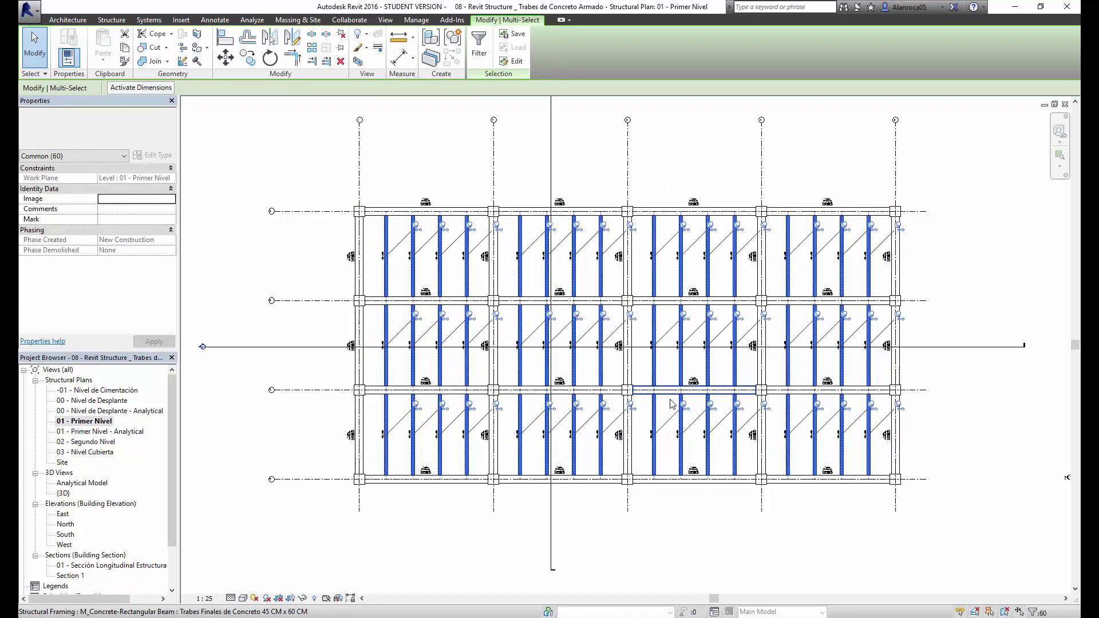
Copy the 60 selected joists and beam systems to the clipboard and deselect them.
middle_drag(691, 324, 698, 325)
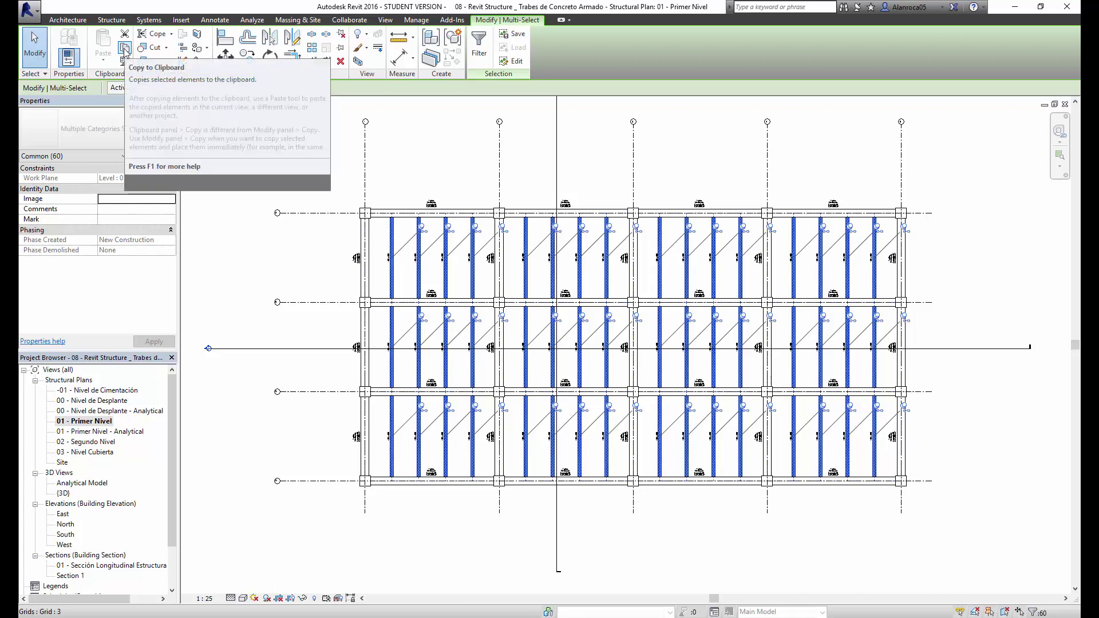
click(125, 51)
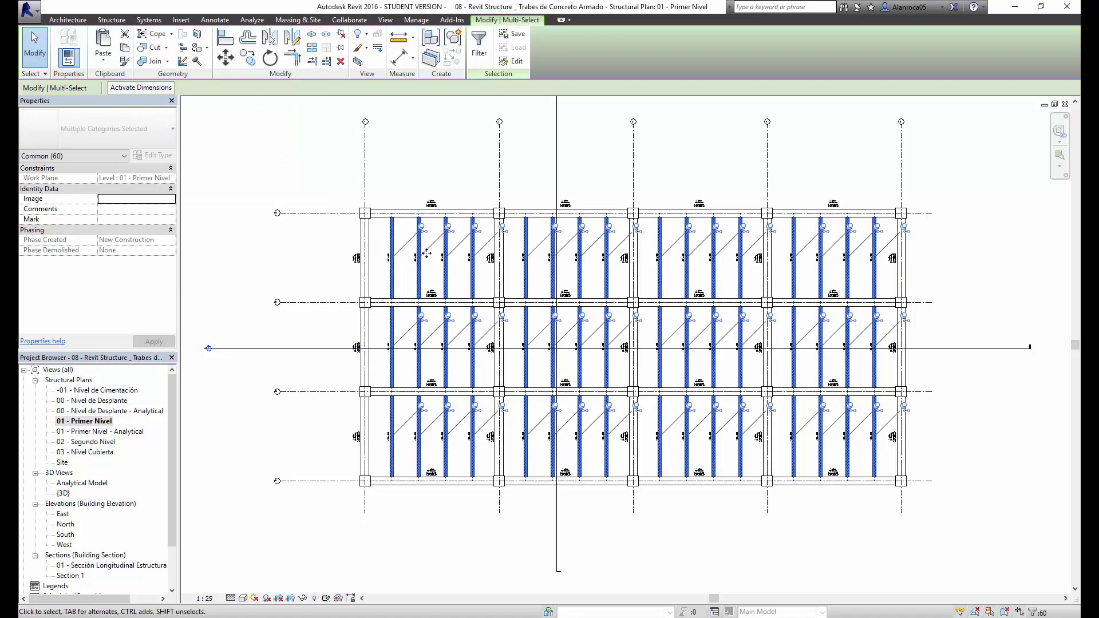
click(439, 143)
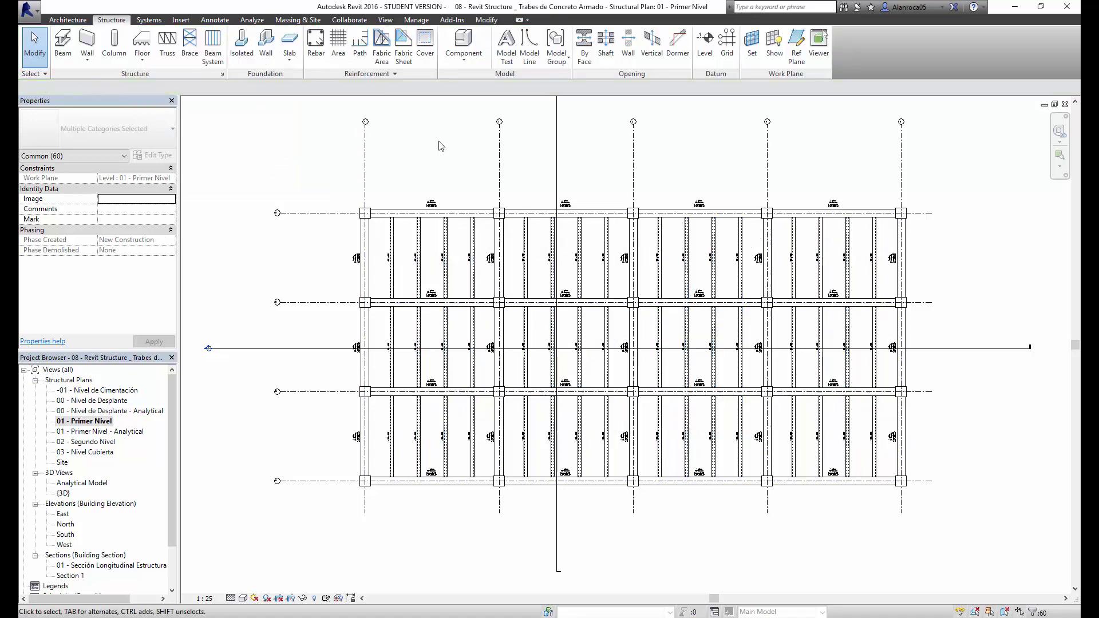
Reopen the {3D} view and pan, orbit and zoom to show the whole frame.
double_click(64, 494)
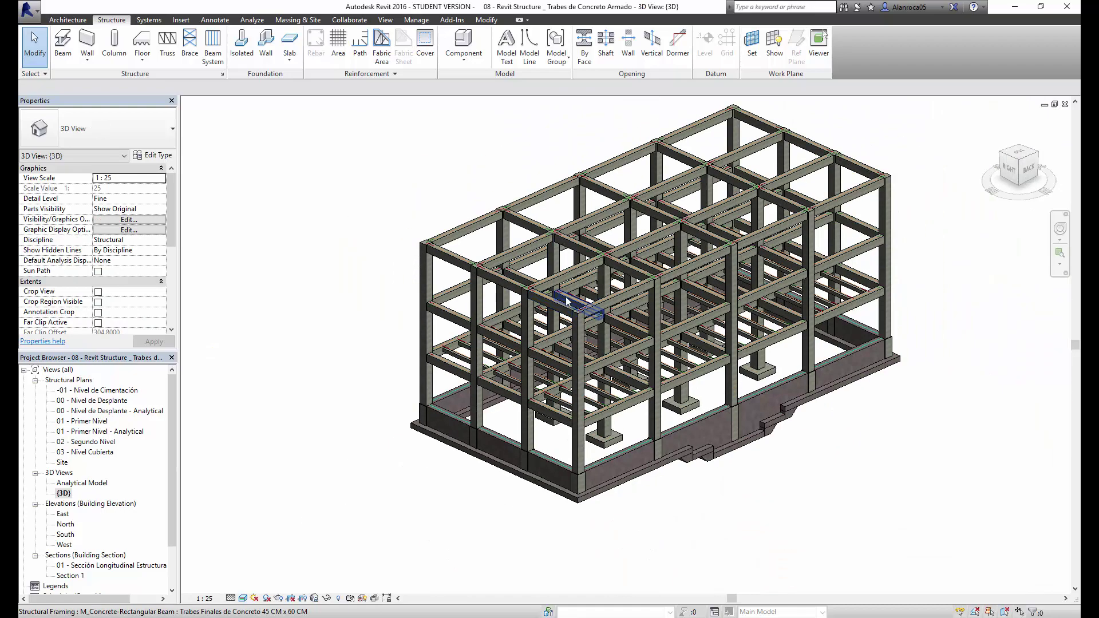
middle_drag(567, 300, 546, 338)
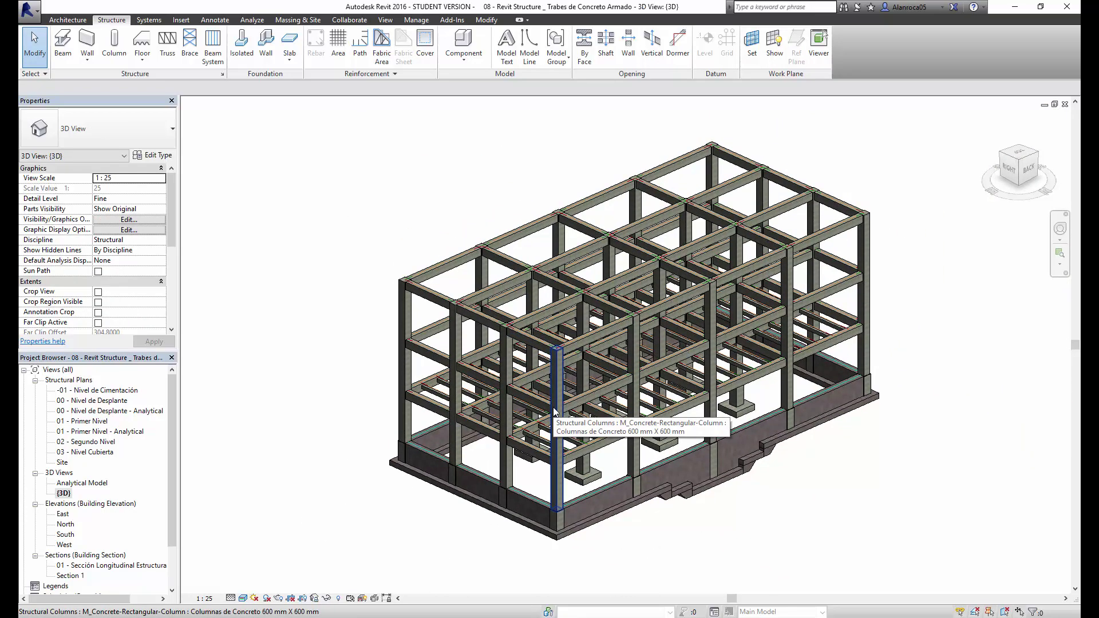
shift+middle_drag(554, 410, 633, 249)
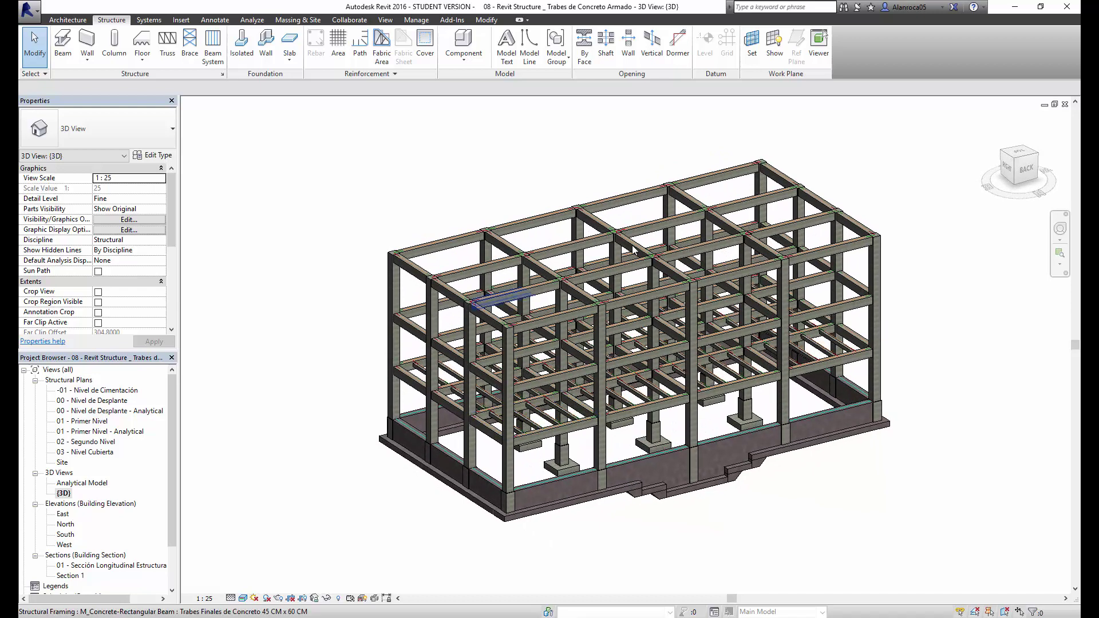
scroll(590, 305, up, 2)
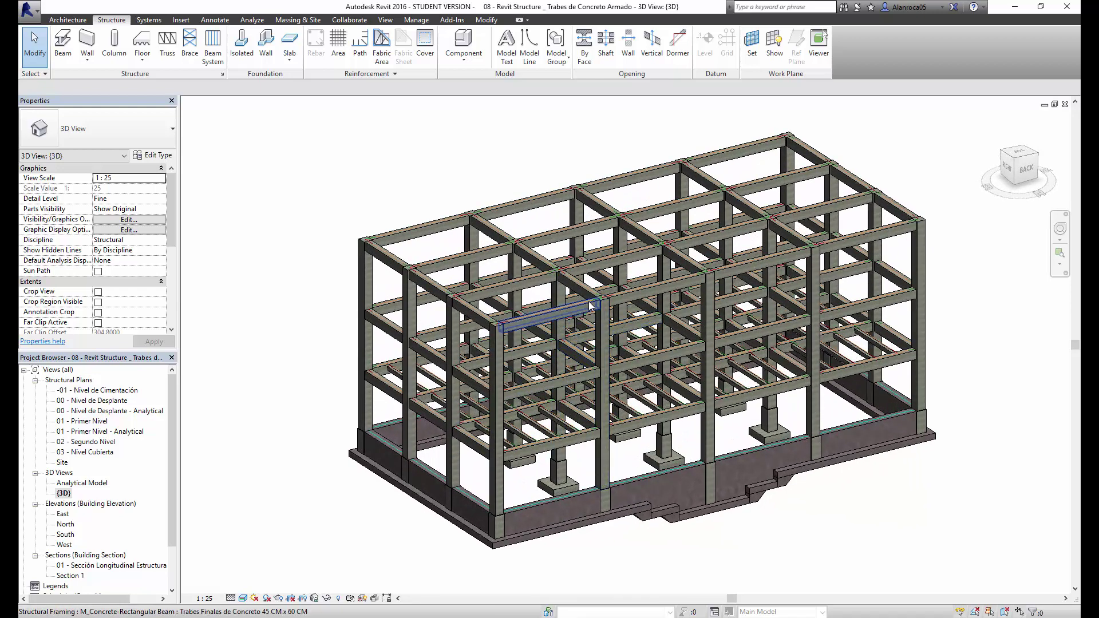
click(491, 22)
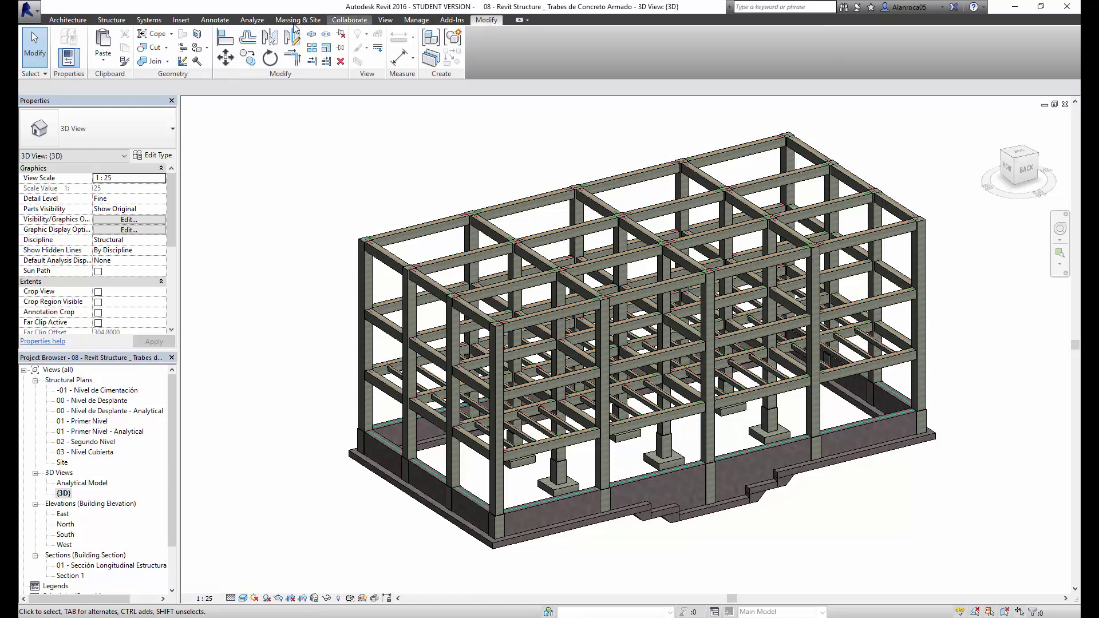
Paste the copied joists aligned to levels 02 - Segundo Nivel and 03 - Nivel Cubierta, then deselect.
click(104, 63)
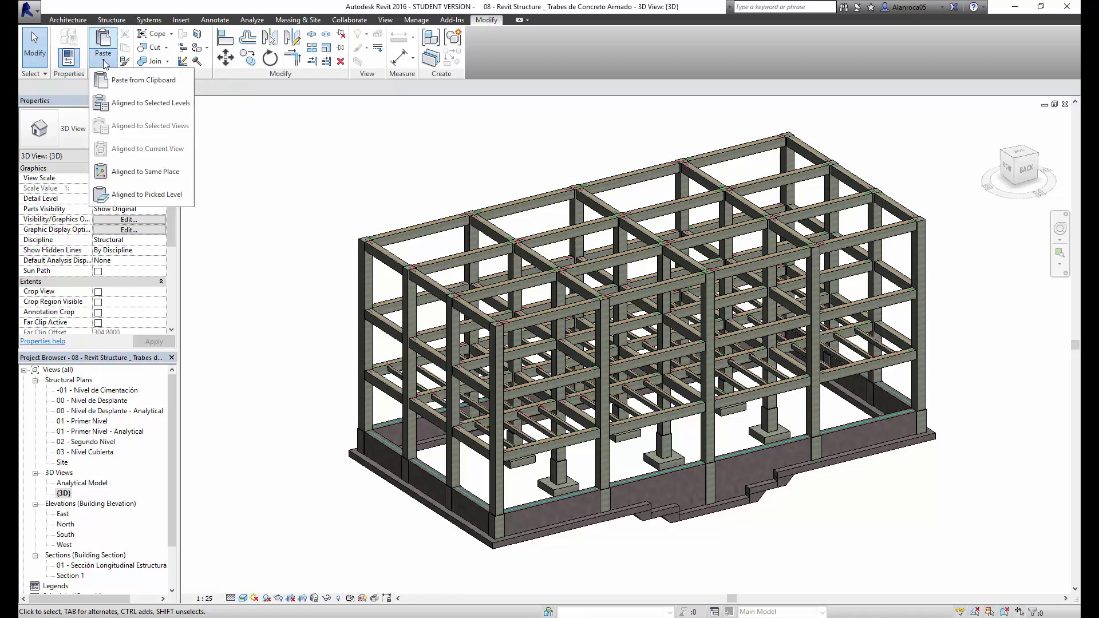
click(160, 108)
click(515, 260)
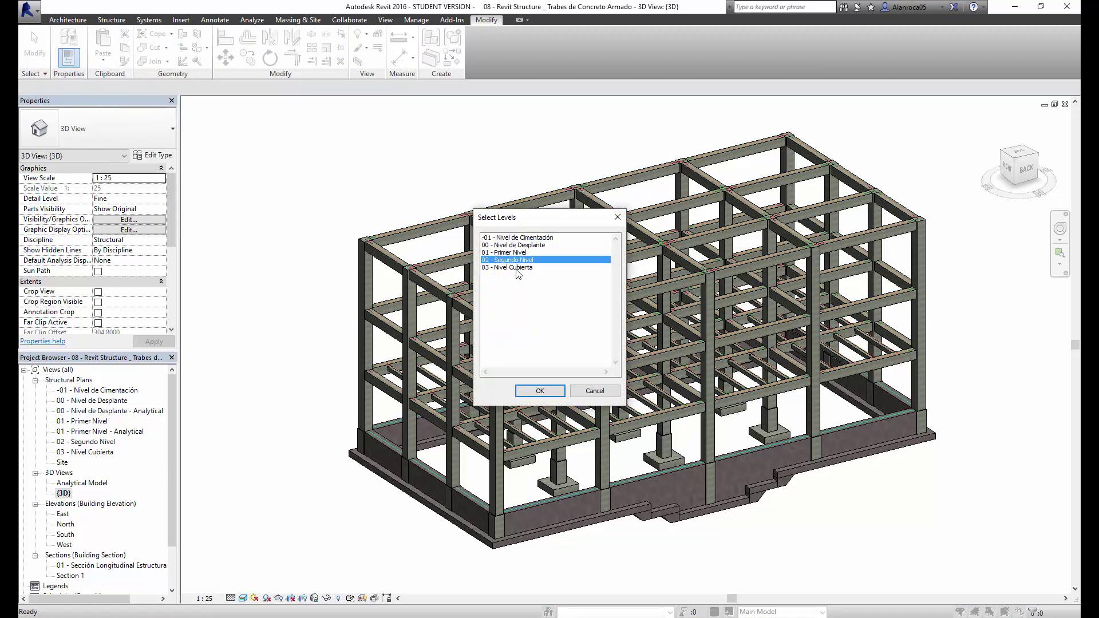
shift+click(515, 267)
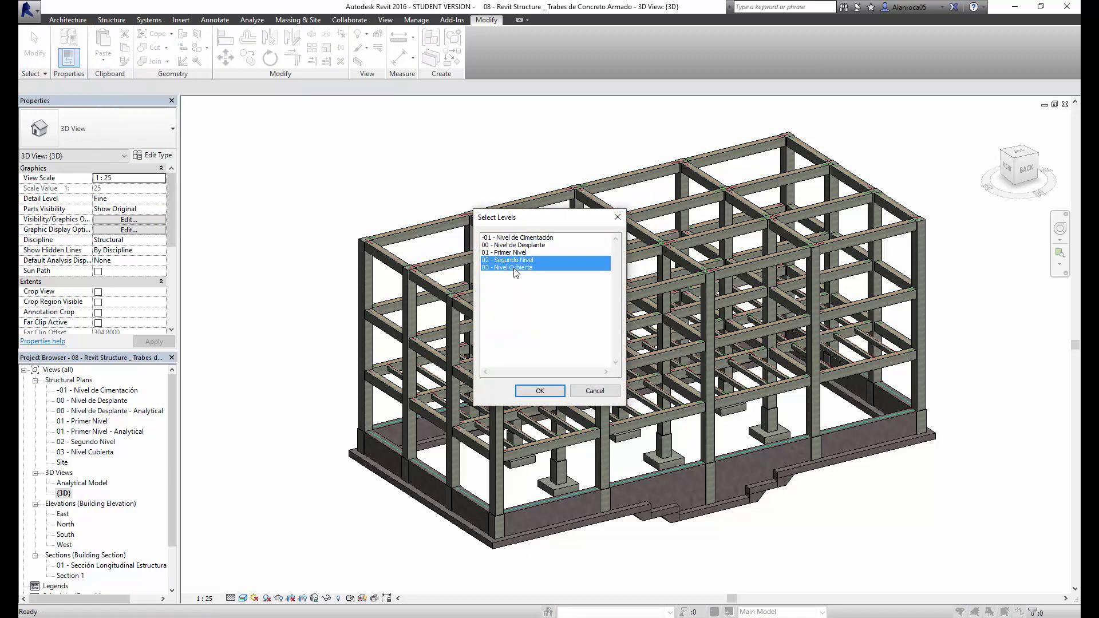
click(540, 392)
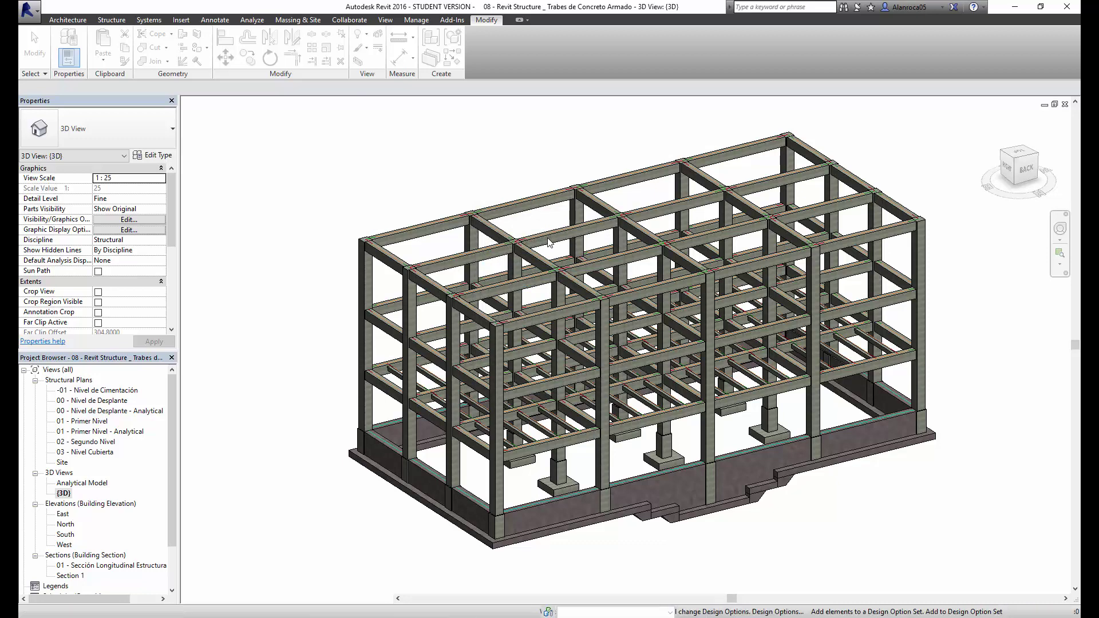
click(908, 160)
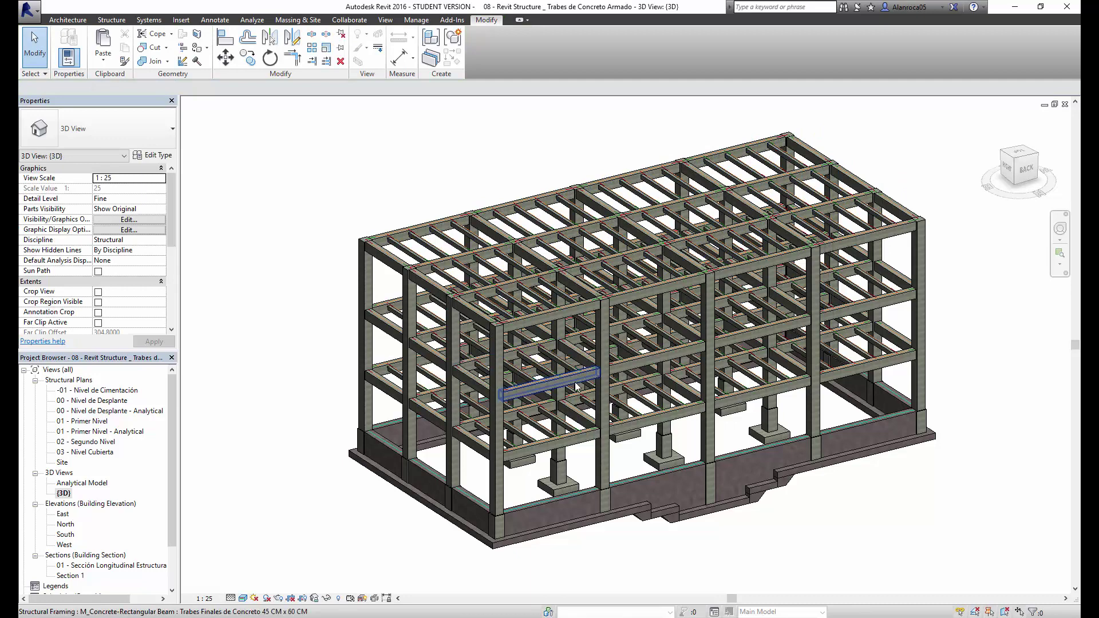
Open the 02 - Segundo Nivel structural plan and zoom around its framing.
double_click(80, 442)
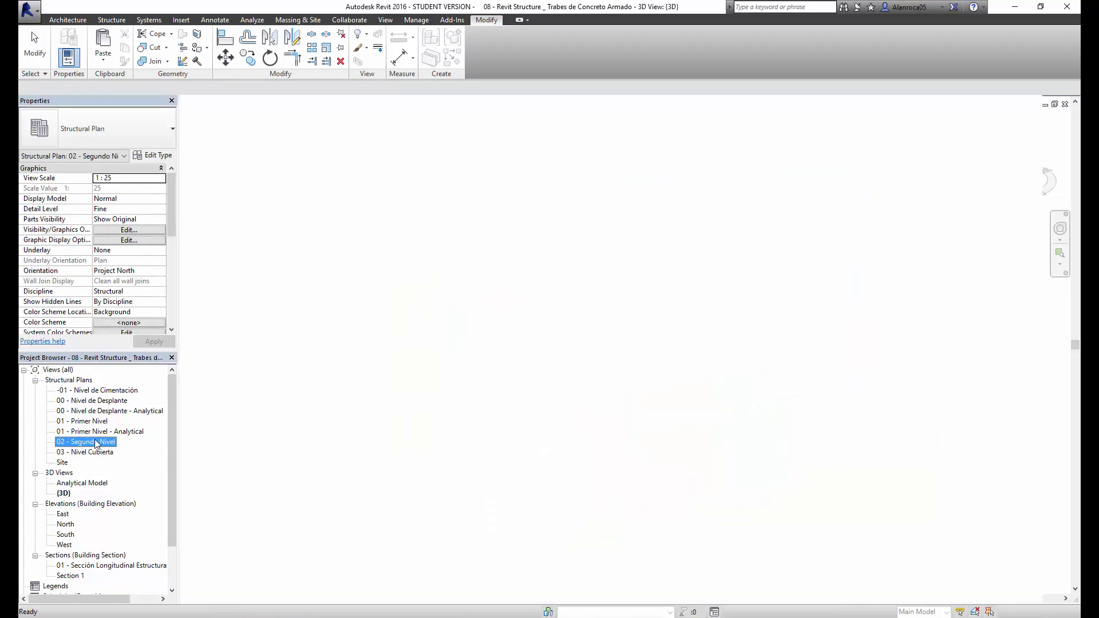
scroll(584, 269, up, 2)
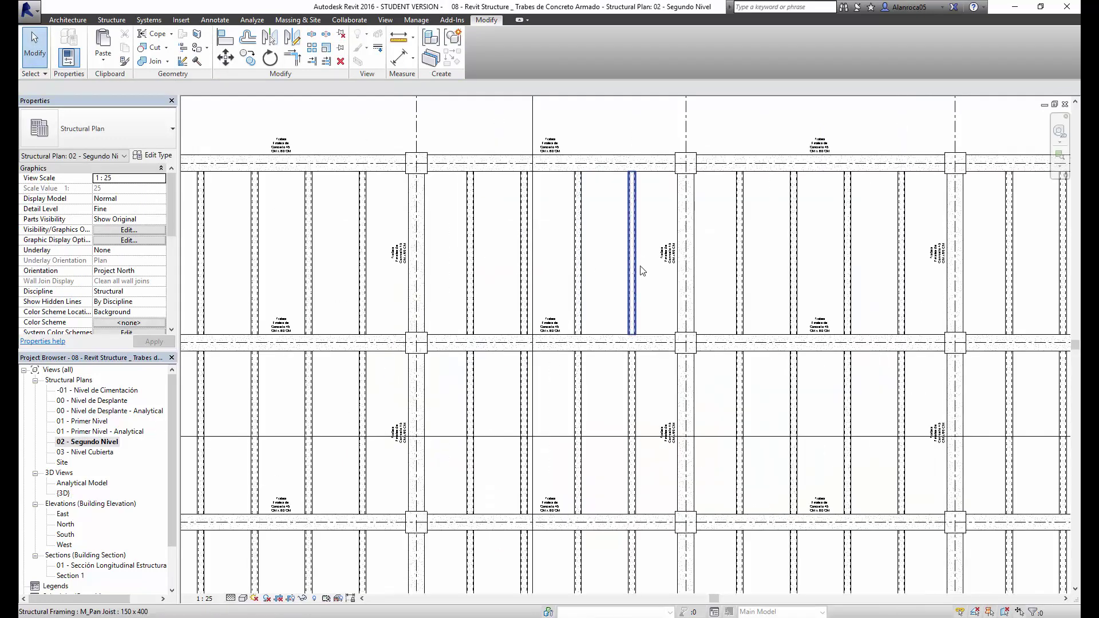
scroll(616, 275, up, 1)
scroll(617, 280, down, 3)
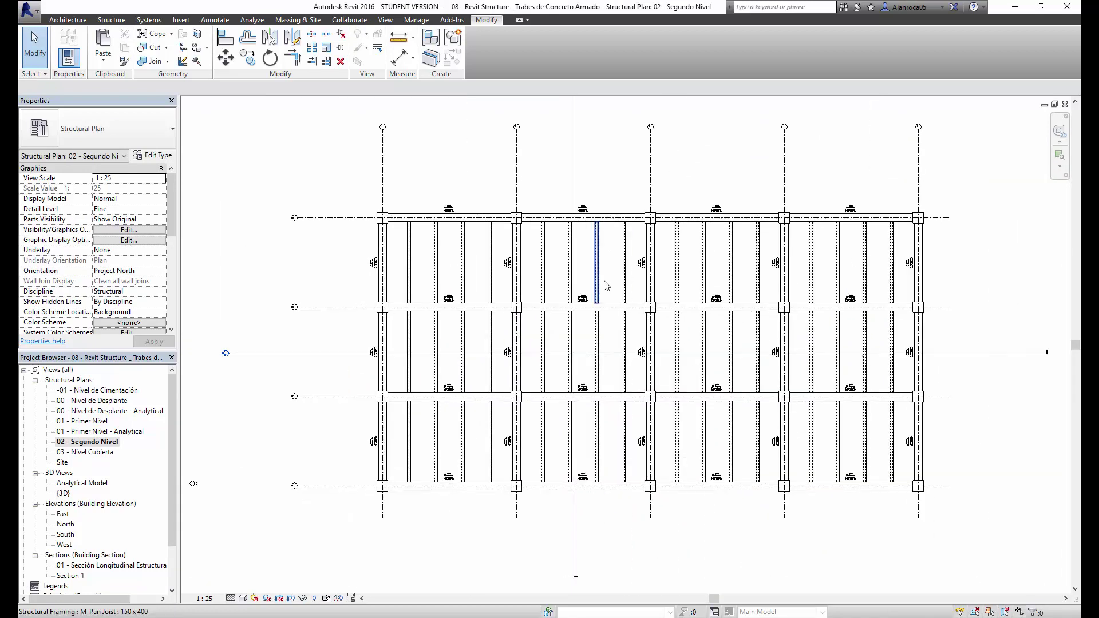
scroll(727, 280, up, 2)
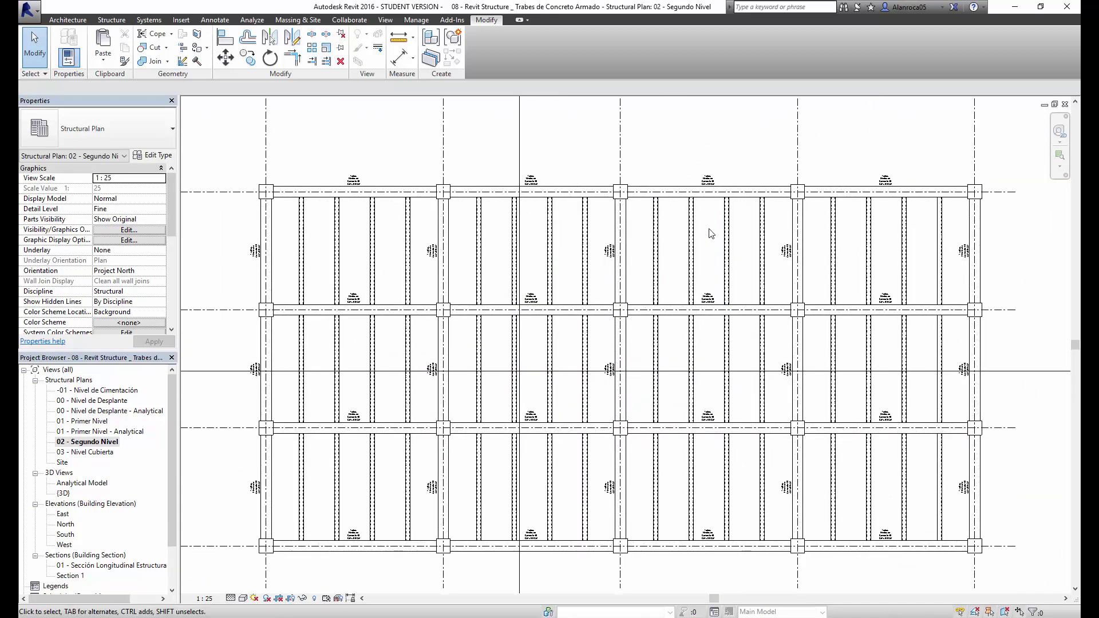
scroll(727, 281, down, 1)
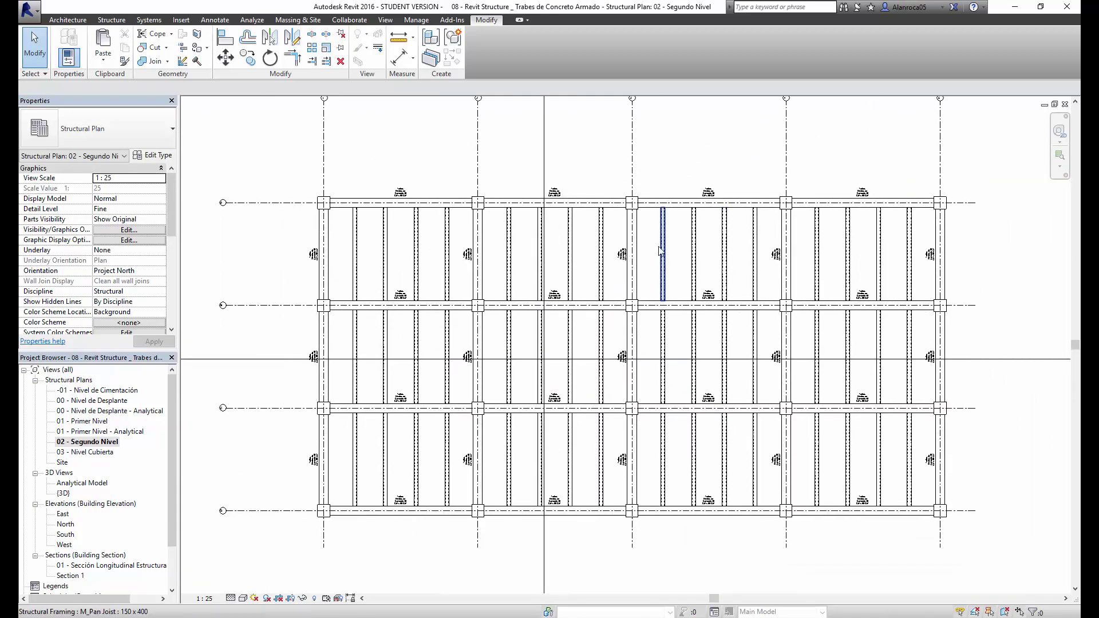
Tag all untagged beams with Structural Framing Tags and zoom to check the 150 x 400 labels.
click(215, 20)
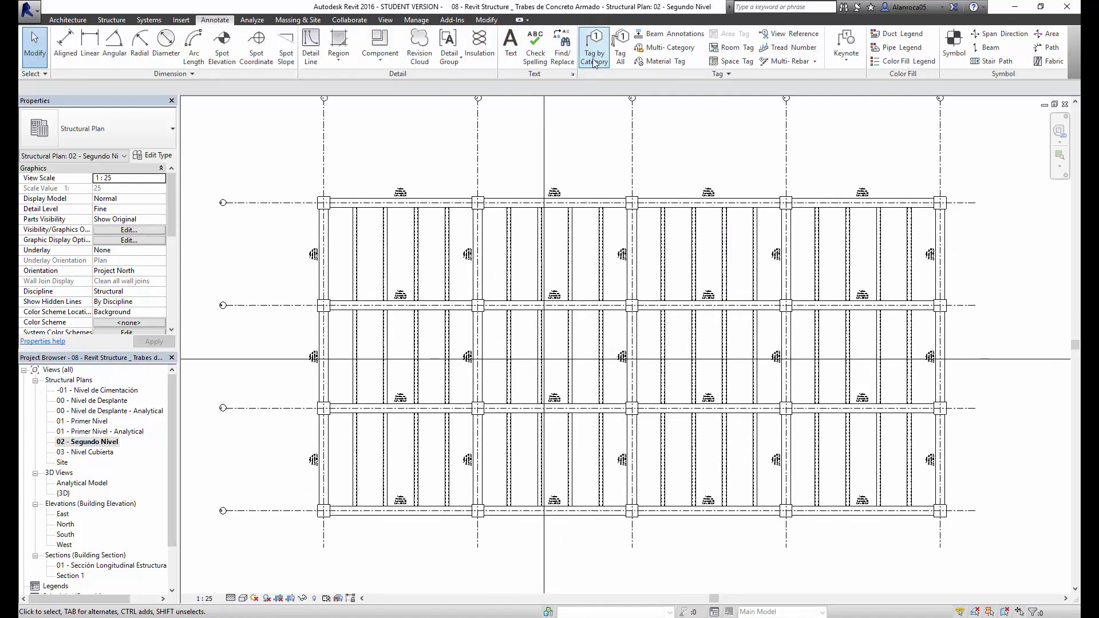
click(620, 53)
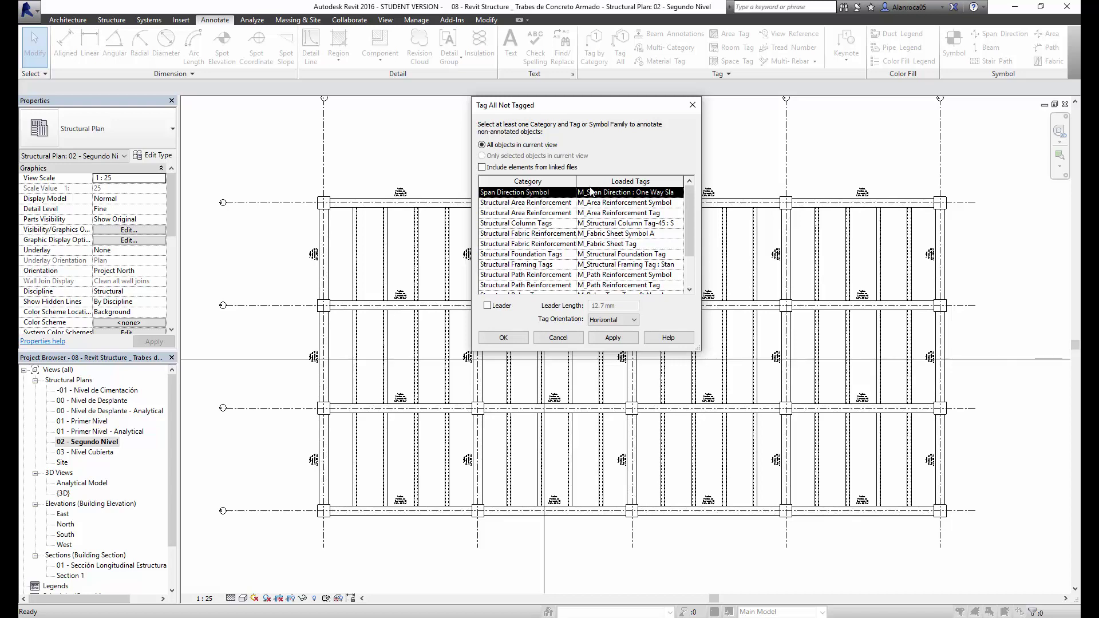
click(497, 265)
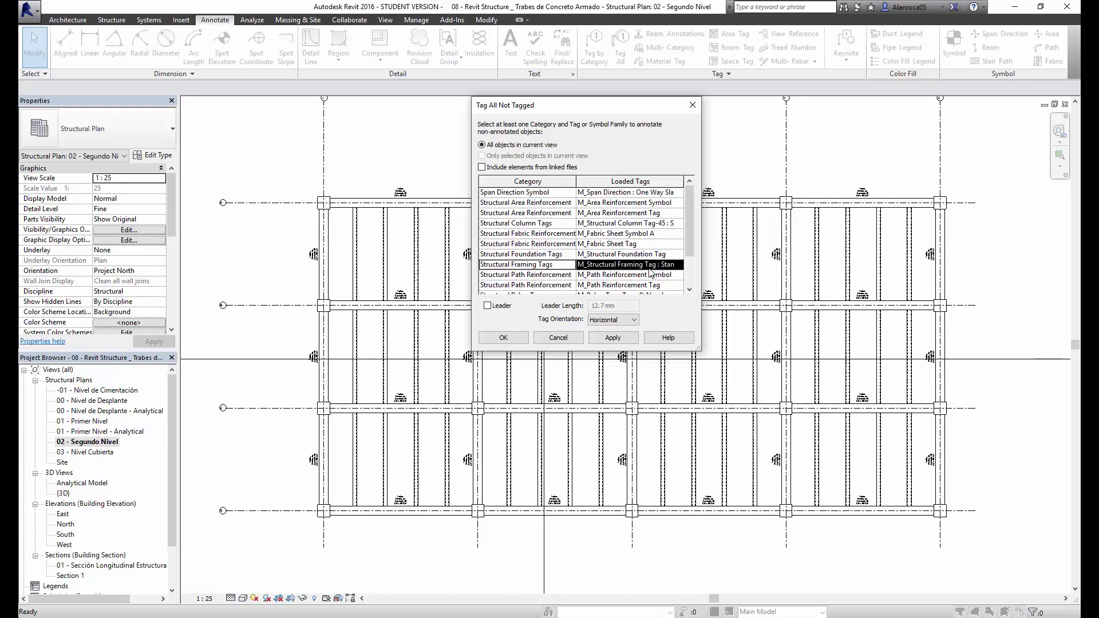
click(507, 337)
scroll(422, 265, up, 1)
scroll(422, 265, up, 3)
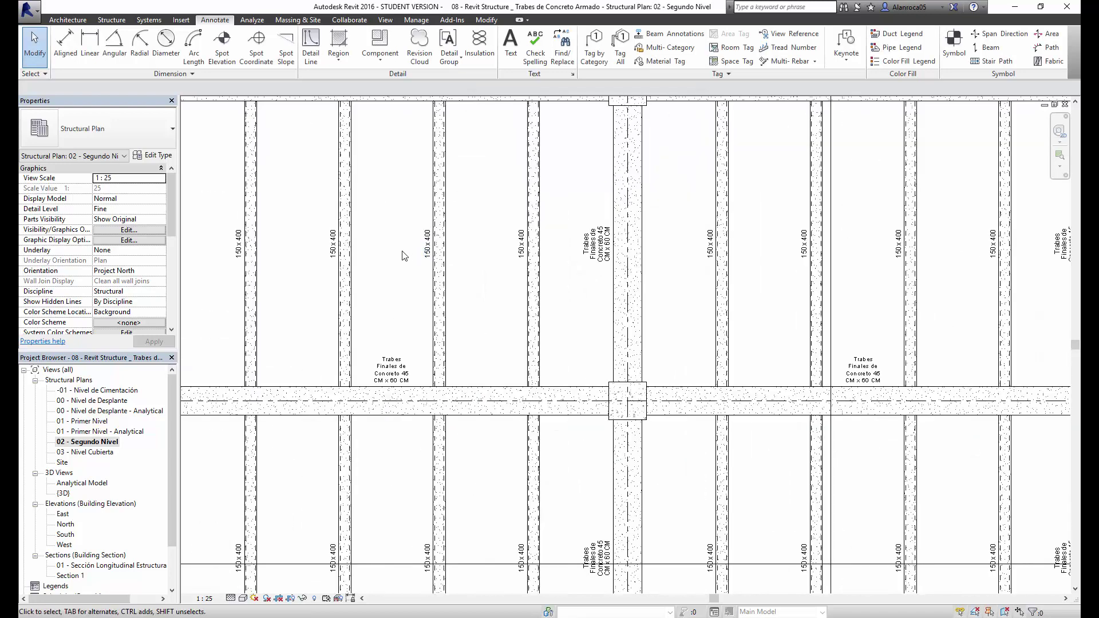
scroll(403, 253, up, 1)
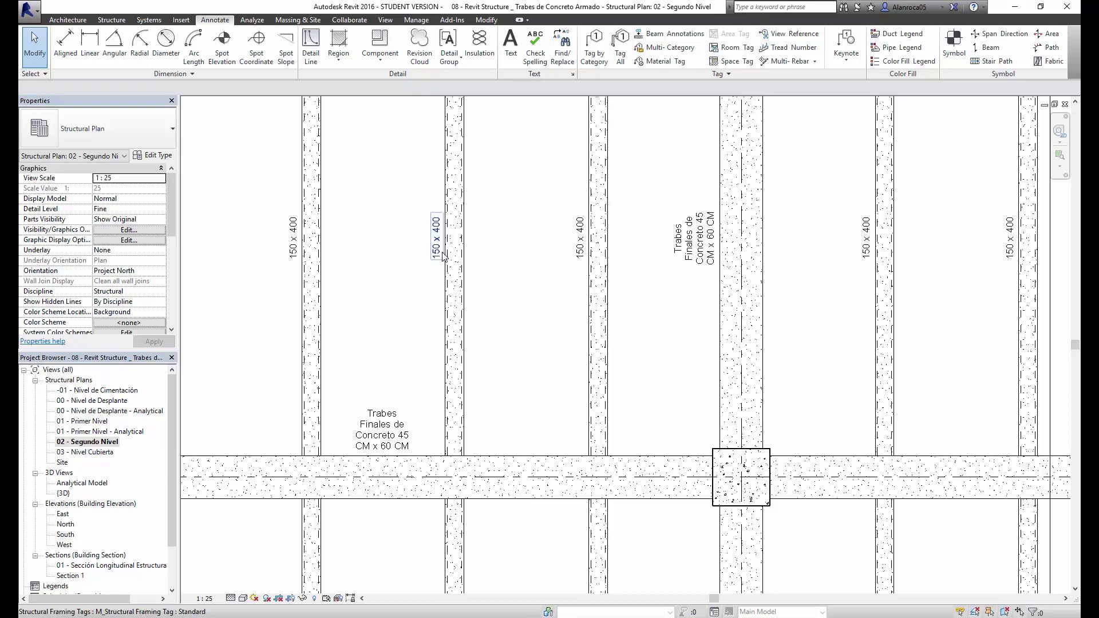
scroll(452, 251, down, 1)
scroll(466, 245, down, 3)
scroll(676, 356, down, 2)
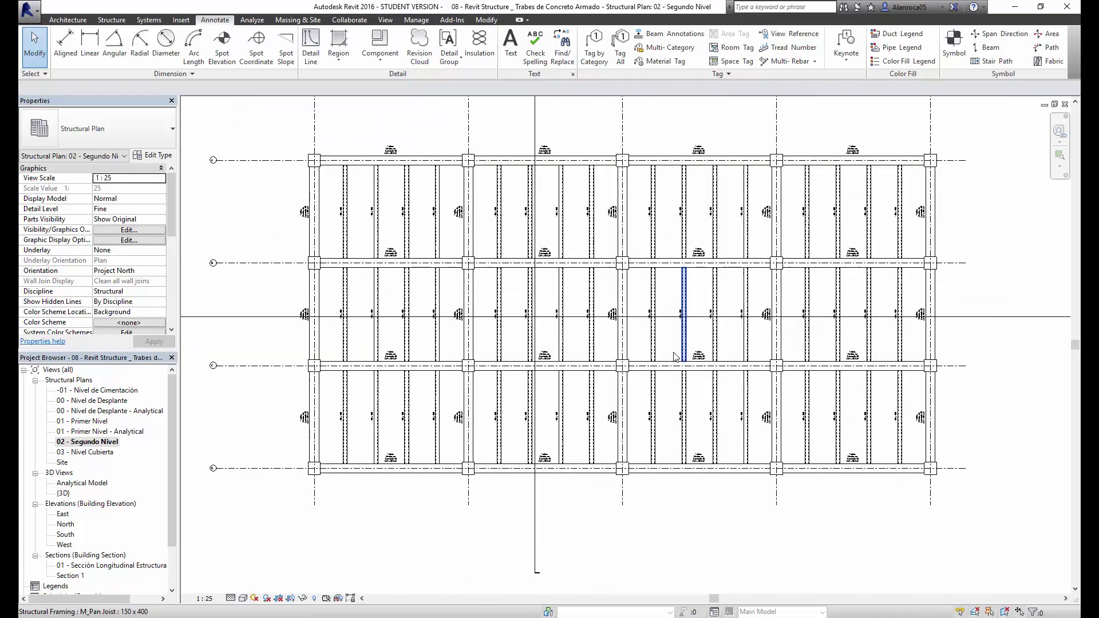
scroll(682, 321, up, 1)
scroll(707, 202, up, 1)
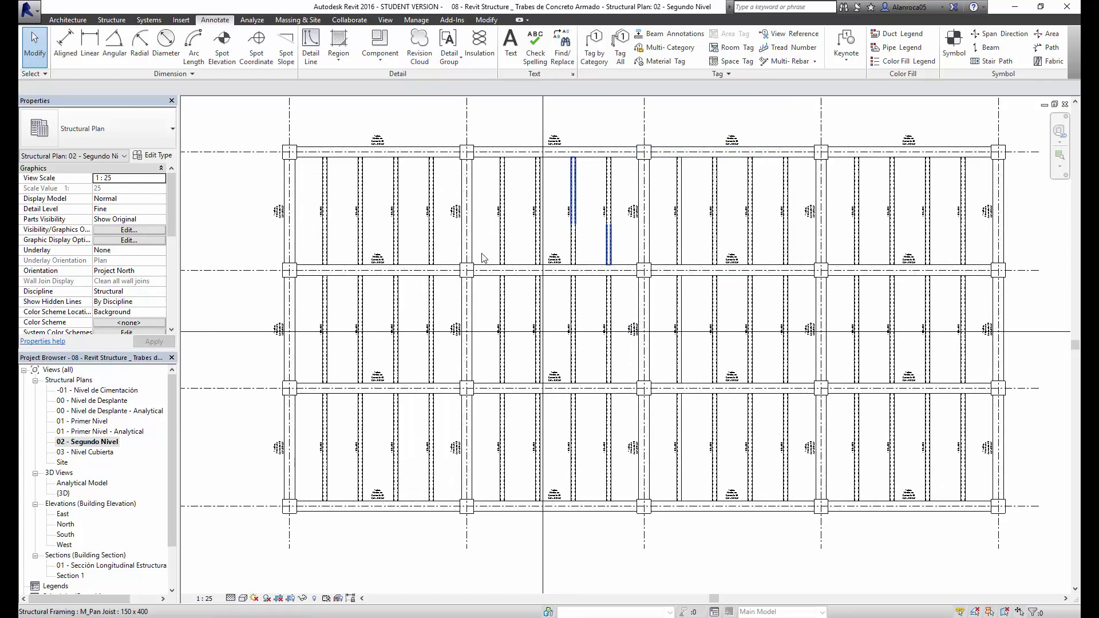
Open 03 - Nivel Cubierta and tag all untagged beams with Structural Framing Tags.
double_click(86, 452)
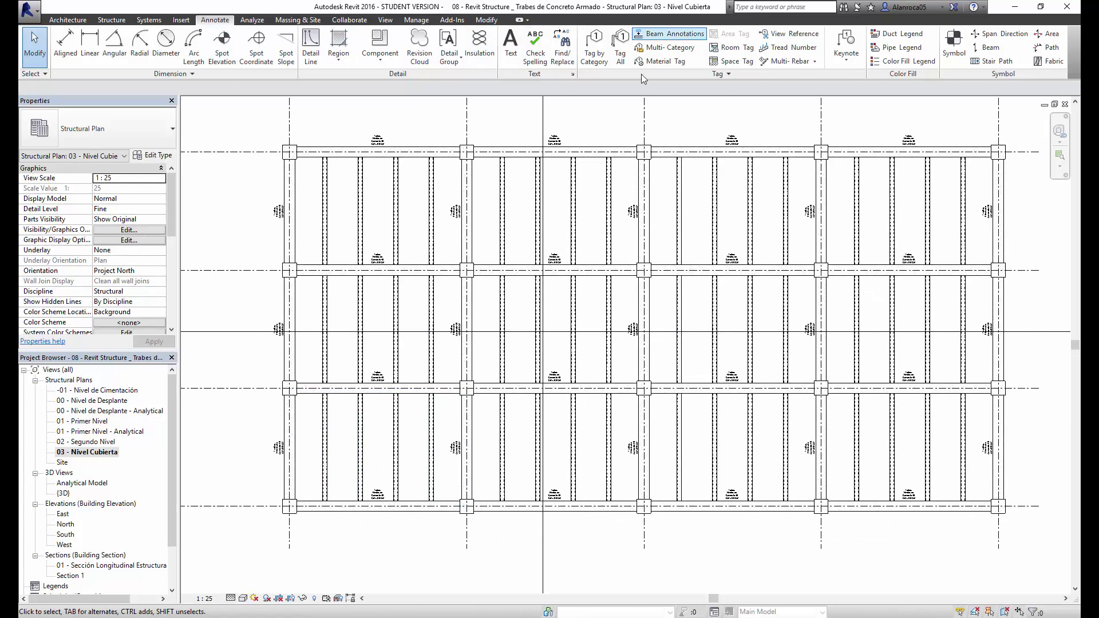
click(622, 59)
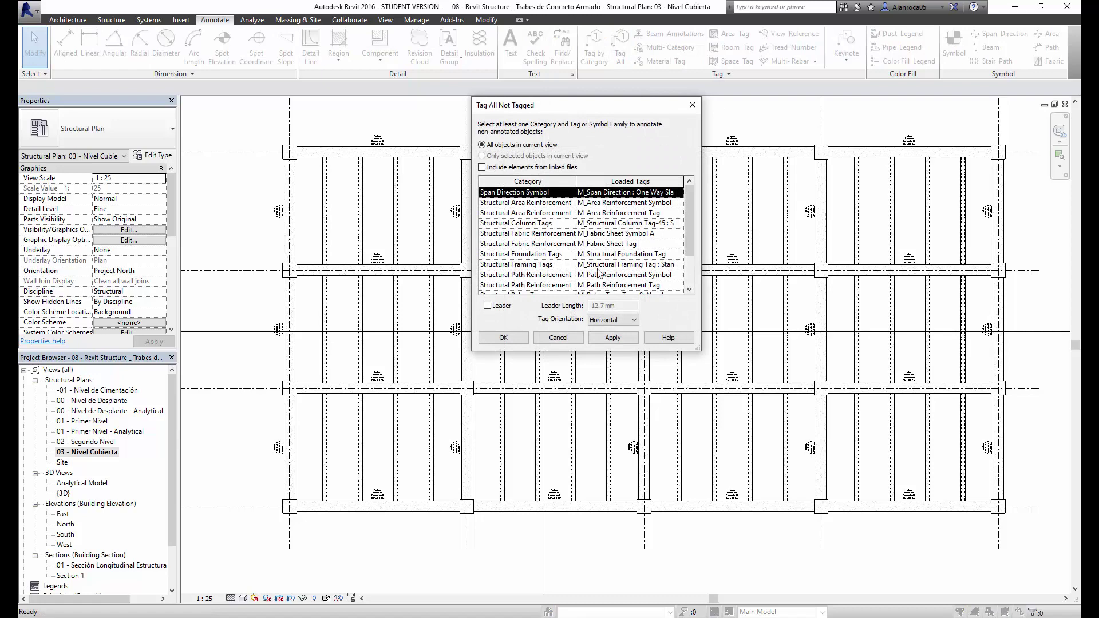
click(524, 265)
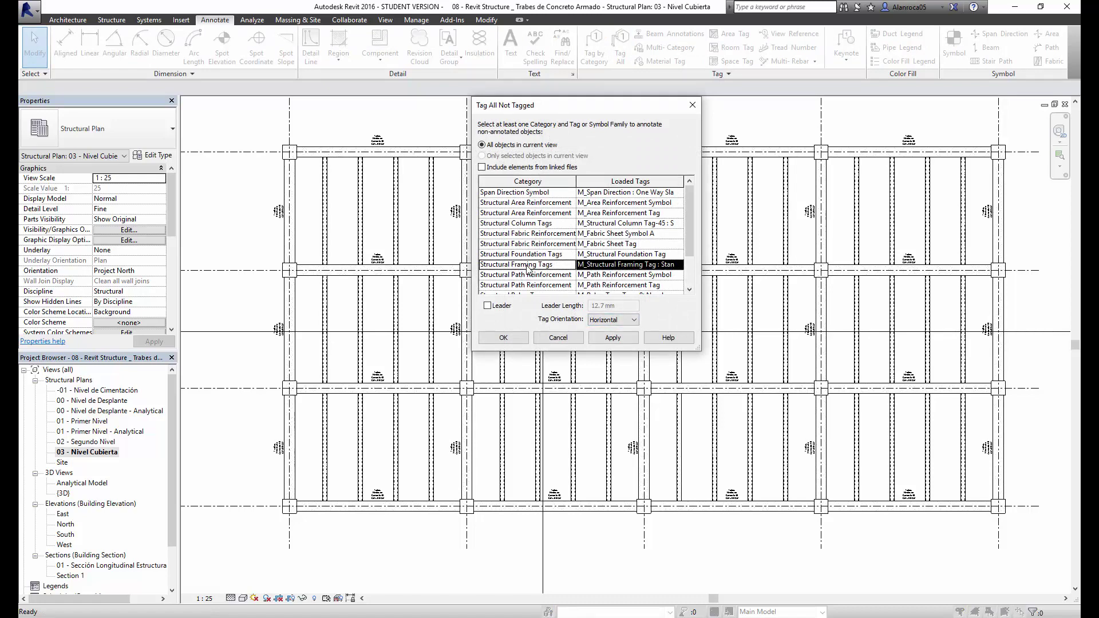
click(518, 337)
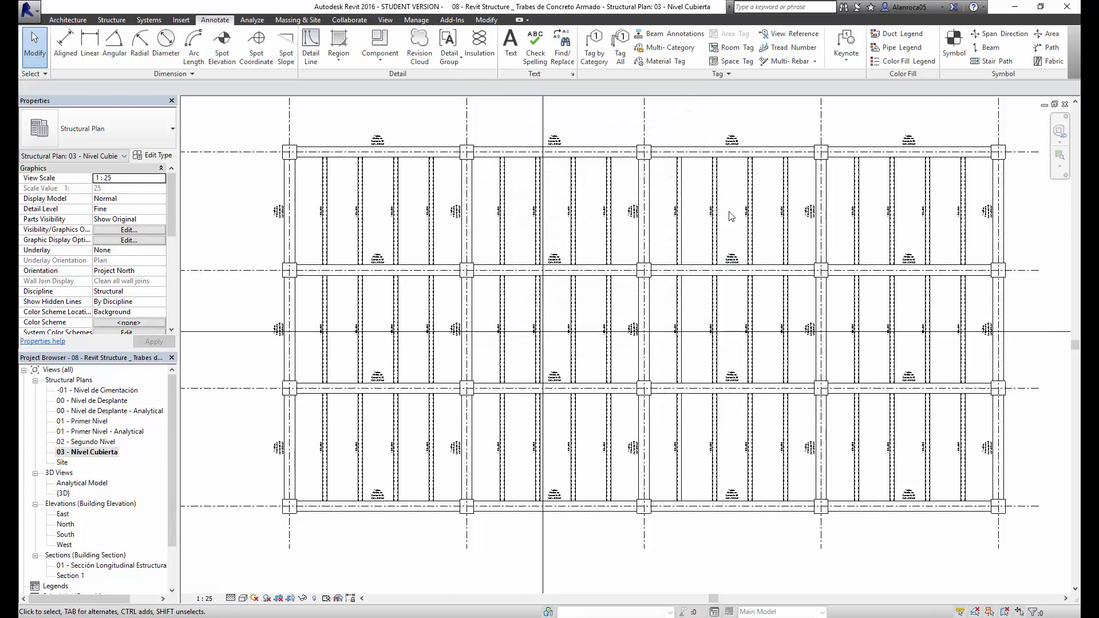
Zoom to check the roof-level beam tags, then switch to the {3D} view.
scroll(750, 215, up, 1)
scroll(751, 215, down, 1)
scroll(754, 218, down, 1)
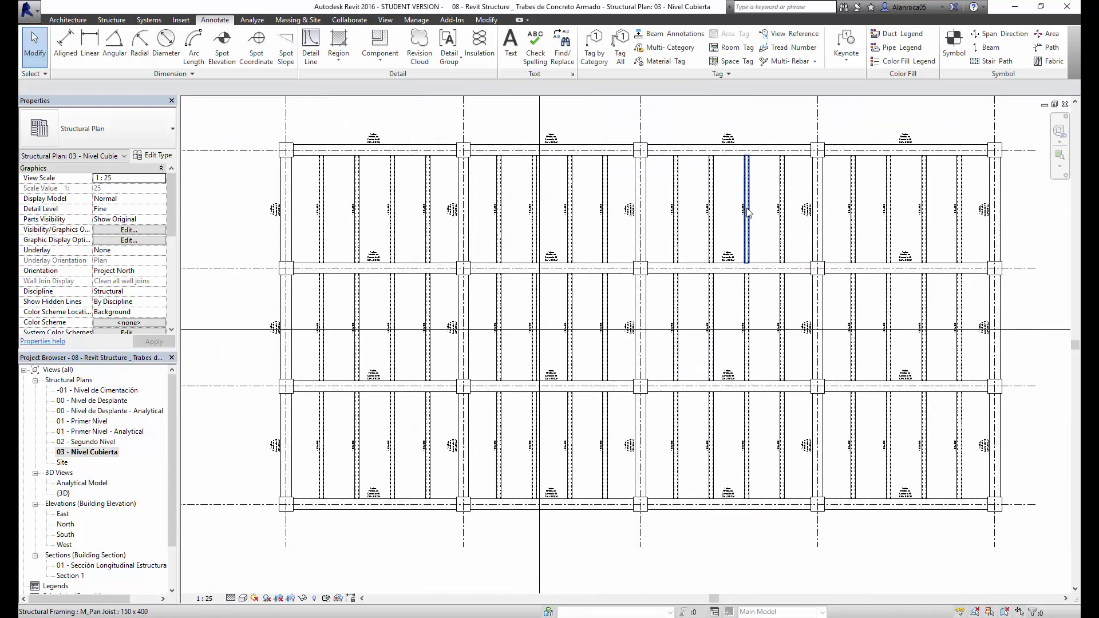
scroll(758, 222, down, 1)
scroll(754, 220, up, 1)
scroll(659, 286, down, 1)
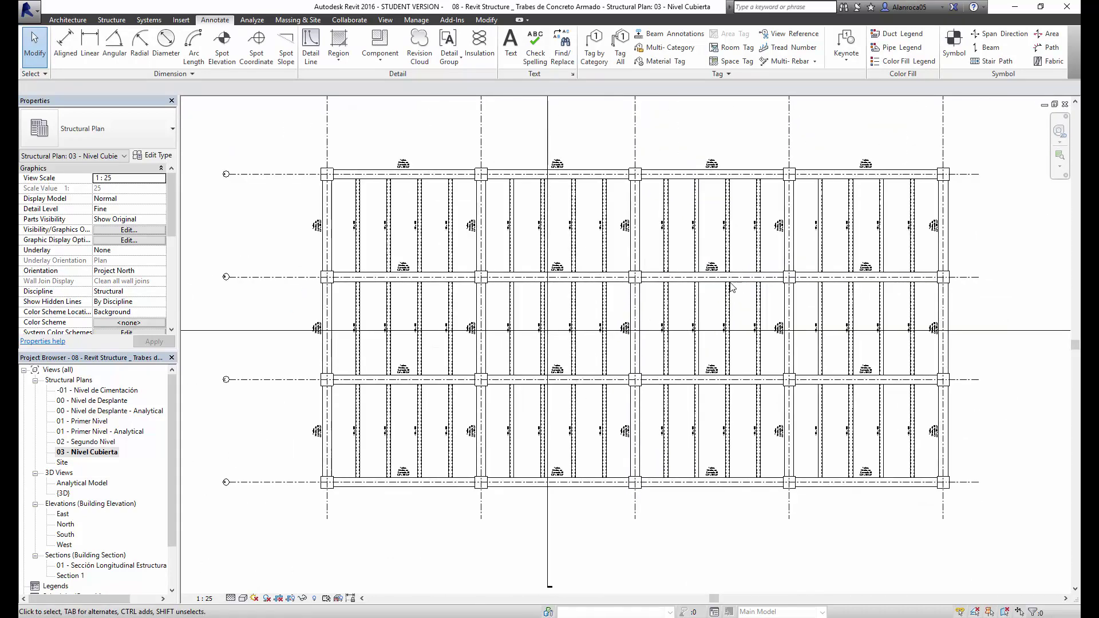
double_click(64, 494)
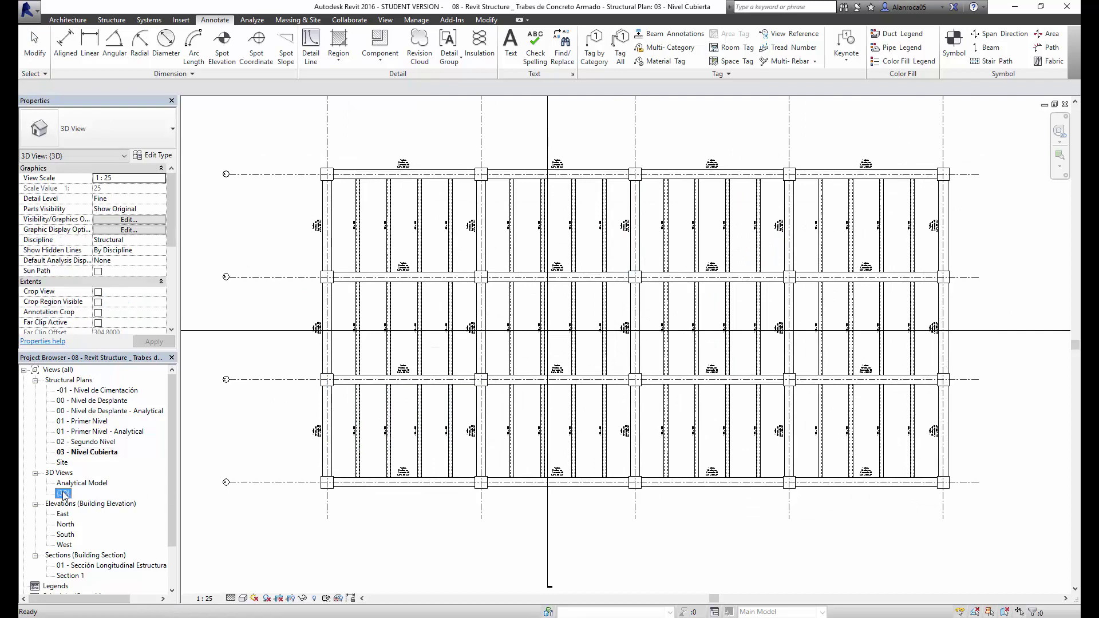
Close all hidden view windows so only the 3D frame view remains.
click(386, 19)
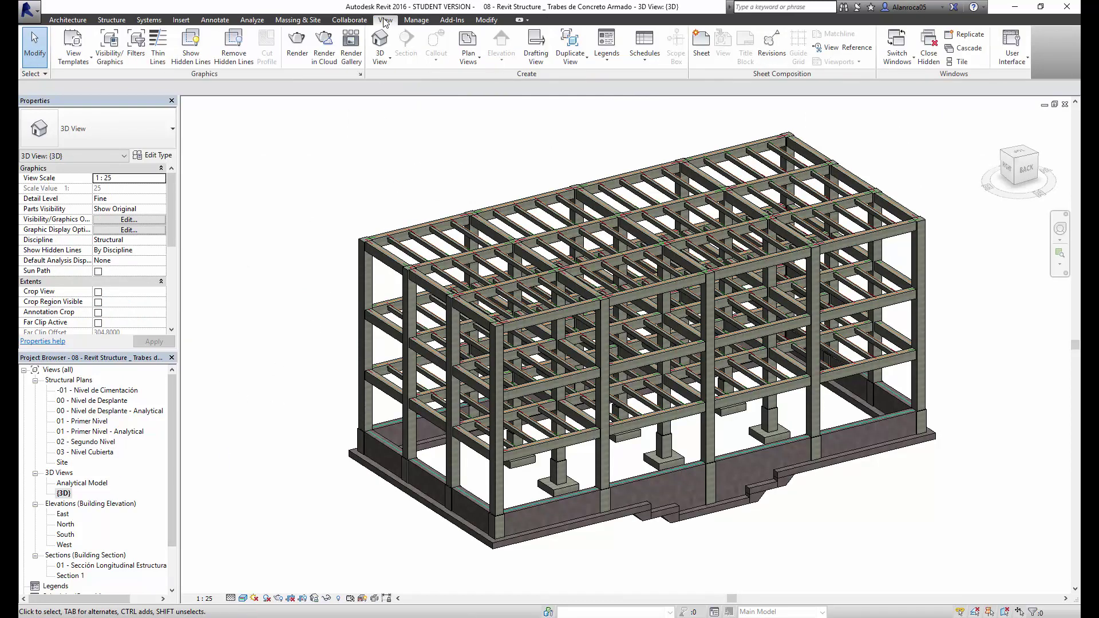
click(928, 57)
click(112, 20)
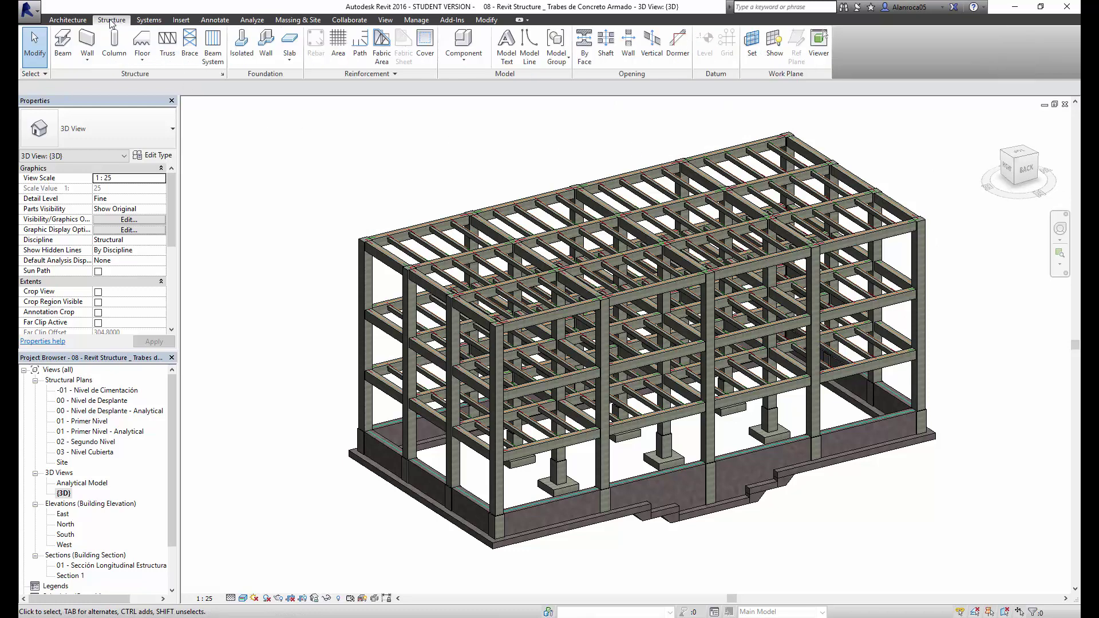
Save the project as '09 - Revit Structure _ Trabes Secundarias de Concreto'.
click(29, 11)
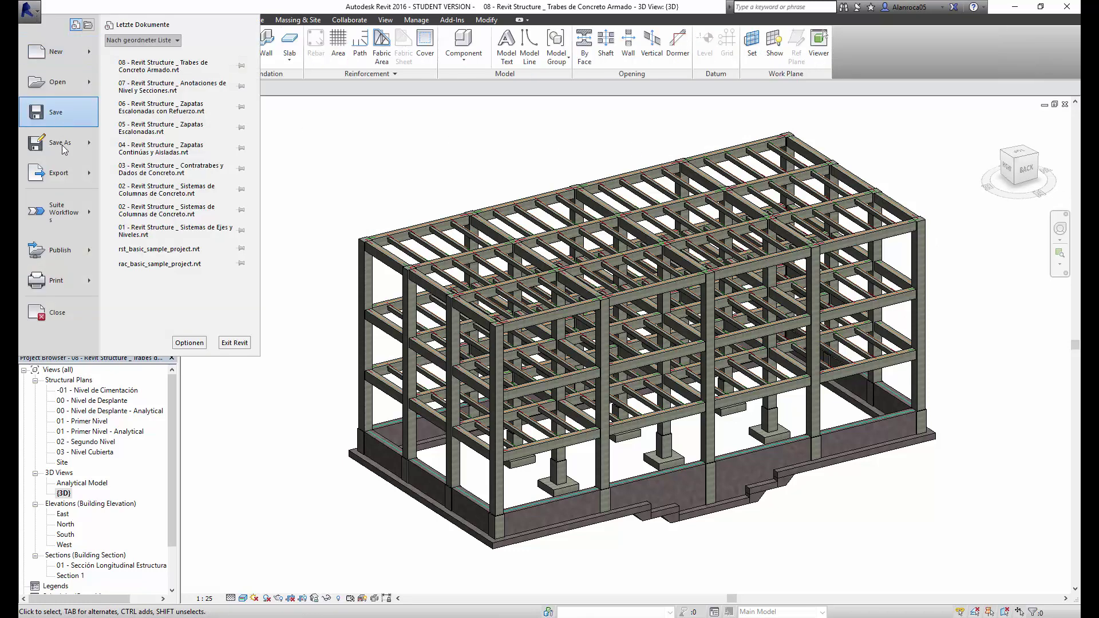
mouse_move(59, 143)
click(137, 138)
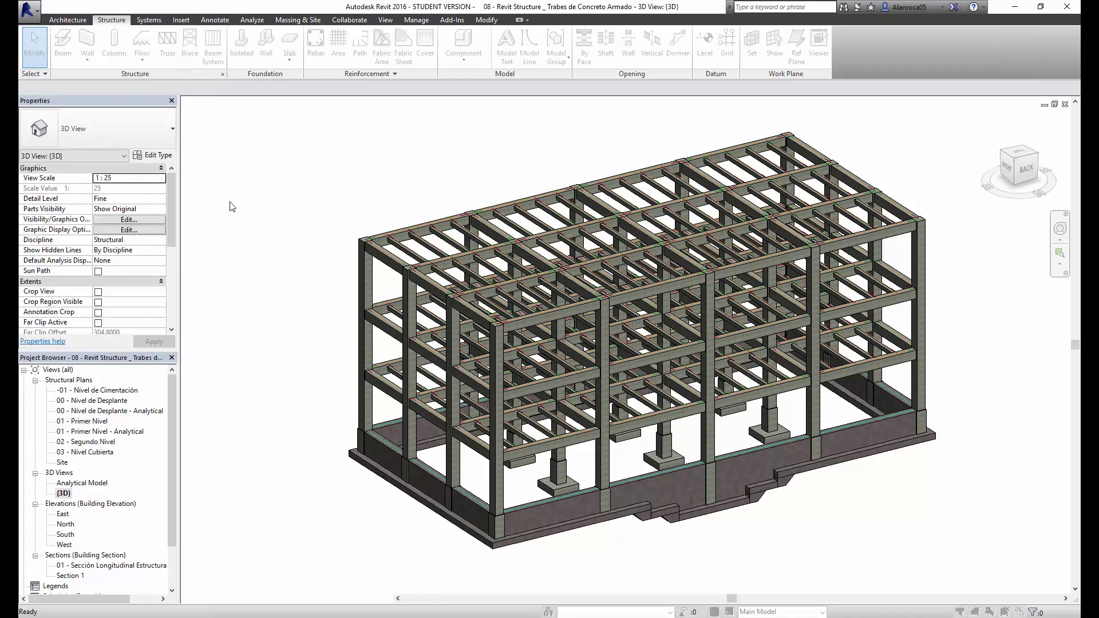
click(394, 489)
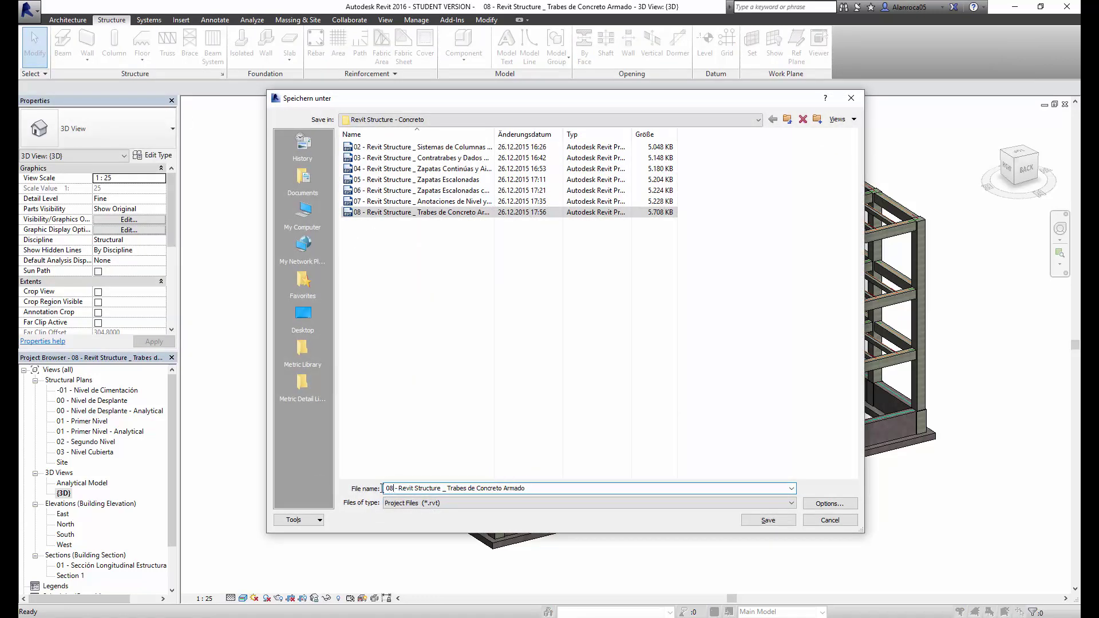
text(09)
drag(451, 493, 531, 487)
text(rabes de)
text( Concreto)
click(767, 519)
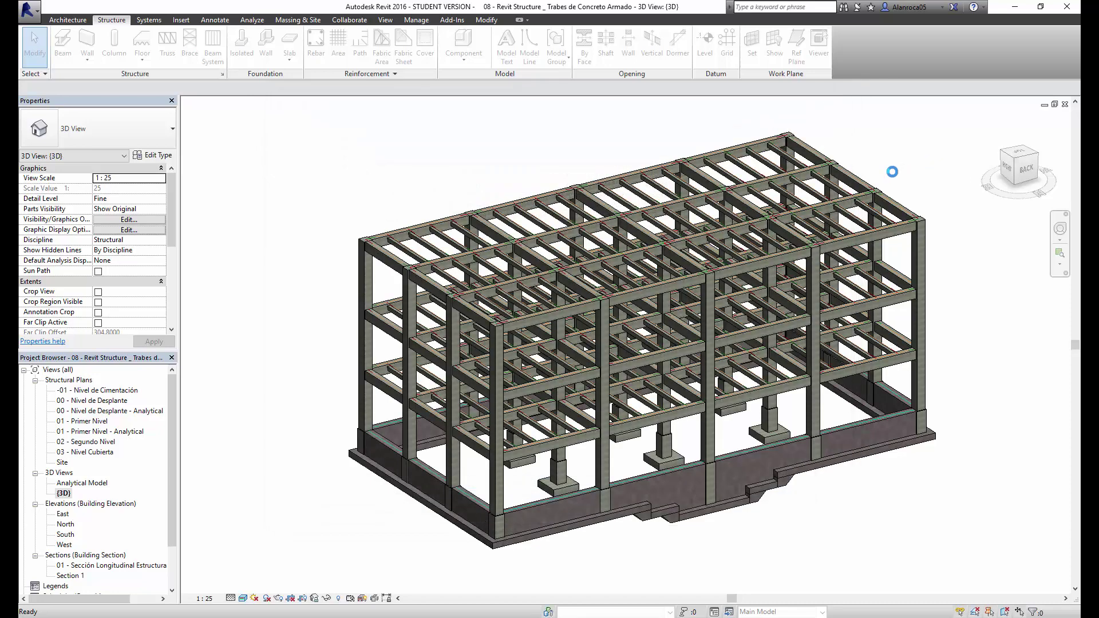